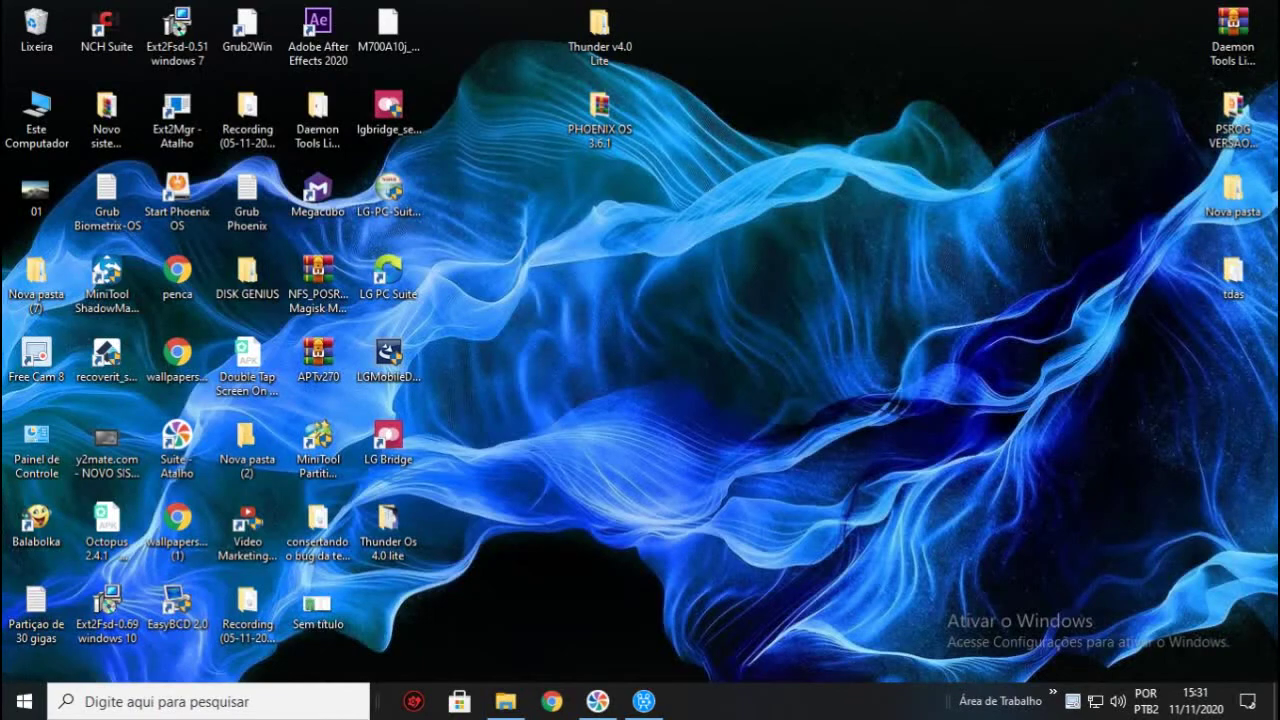
Open the Phoenix OS - 64 Bits folder inside PHOENIX OS 3.6.1 and launch PhoenixOSInstaller-v3.6.1.564-x64
double_click(599, 118)
click(548, 344)
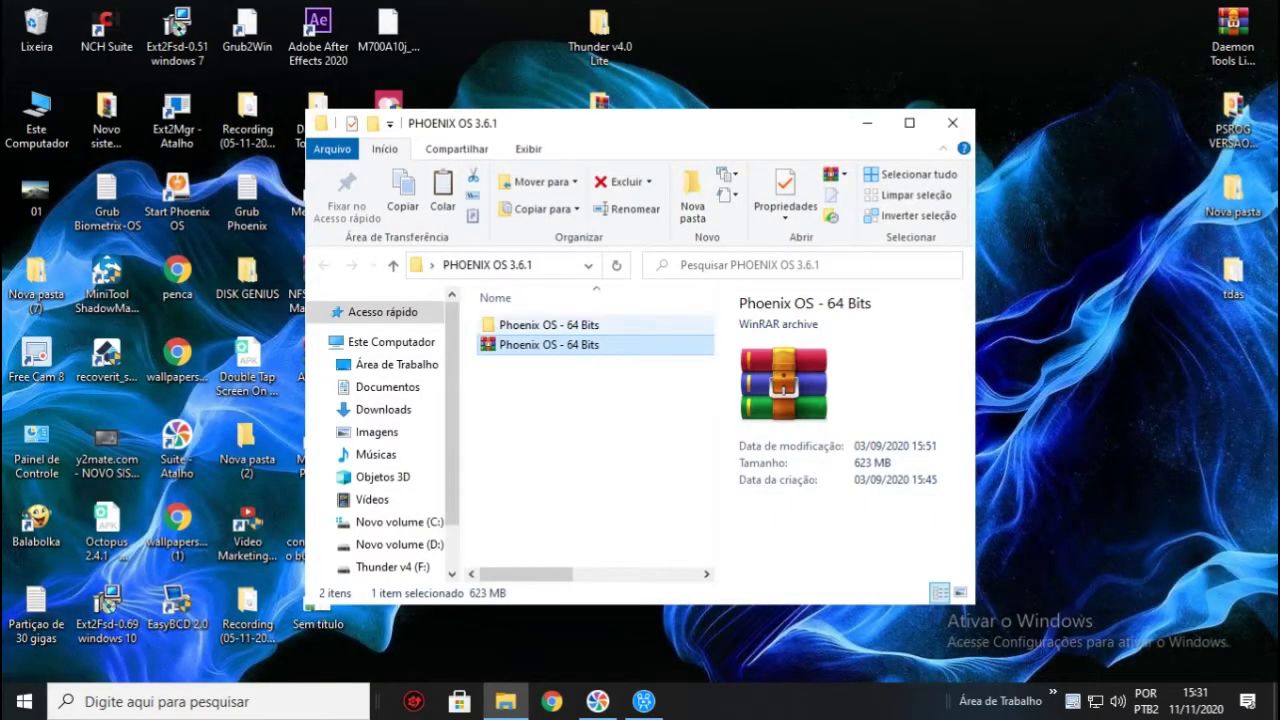
click(548, 324)
double_click(548, 324)
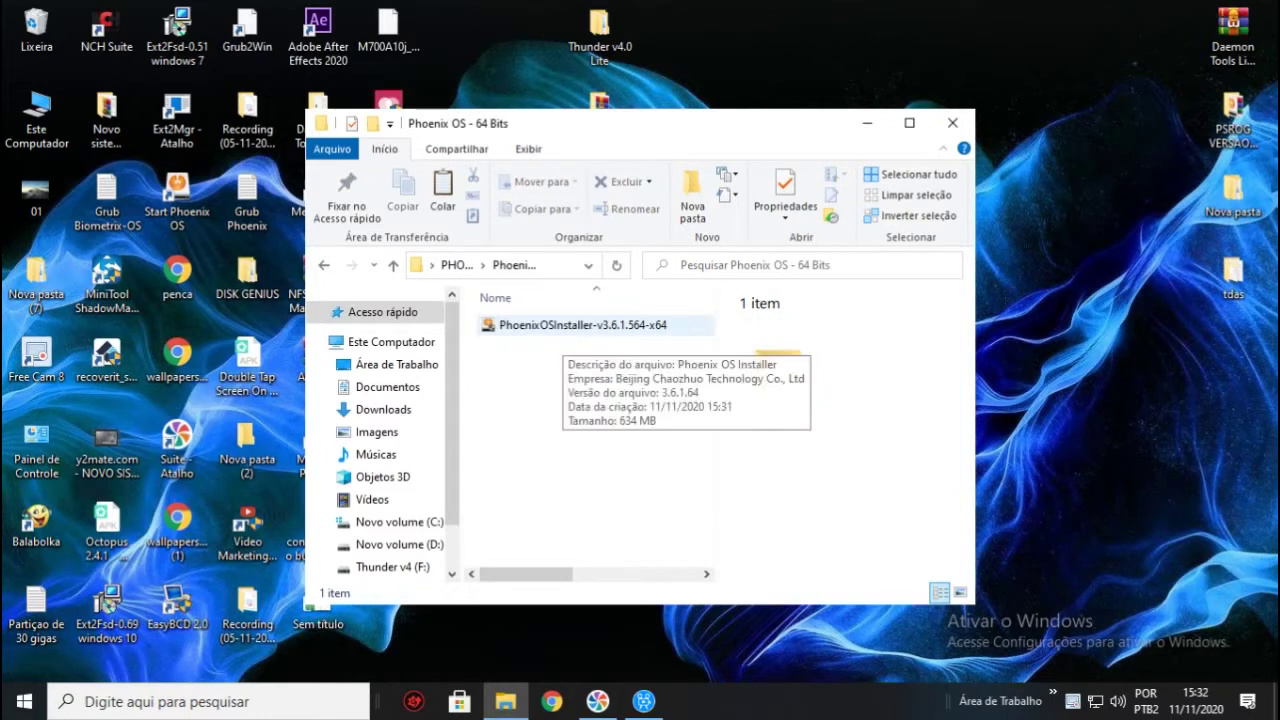
click(565, 325)
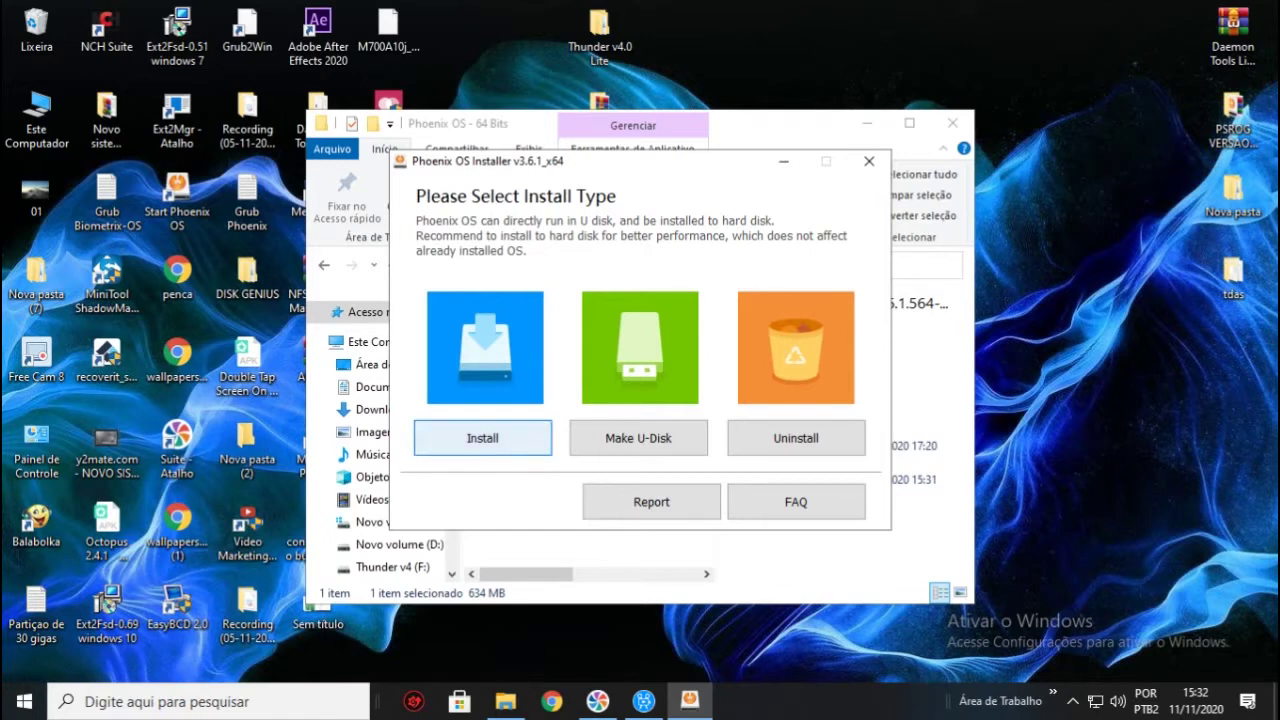
Choose the hard disk installation of Phoenix OS with F: as the target disk and continue to the data size options
key(Return)
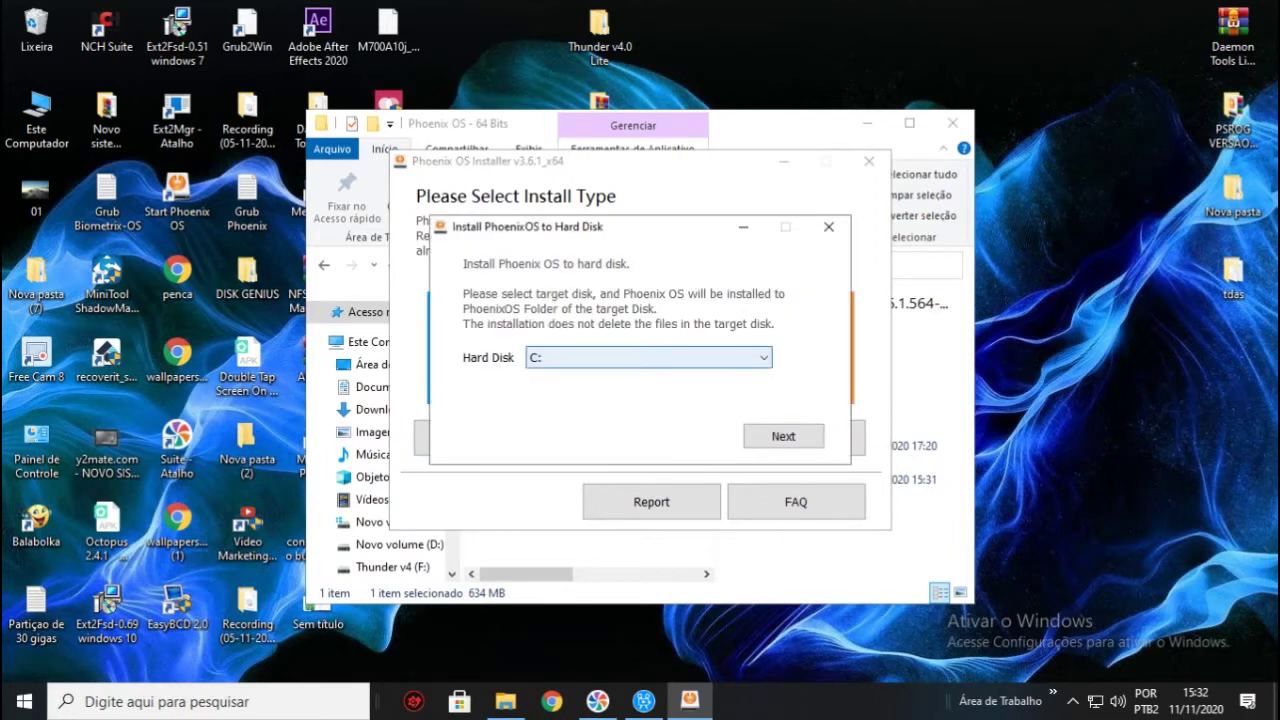
key(alt+Down)
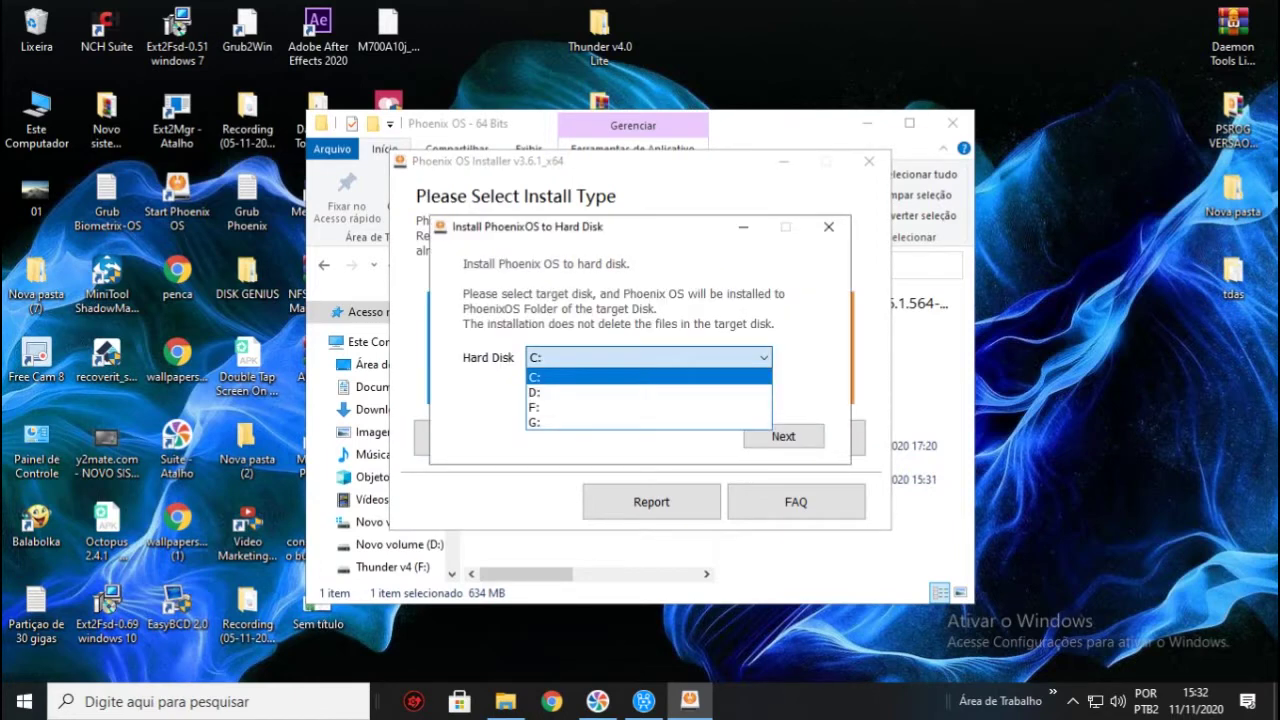
key(Down)
key(Down)
key(Down)
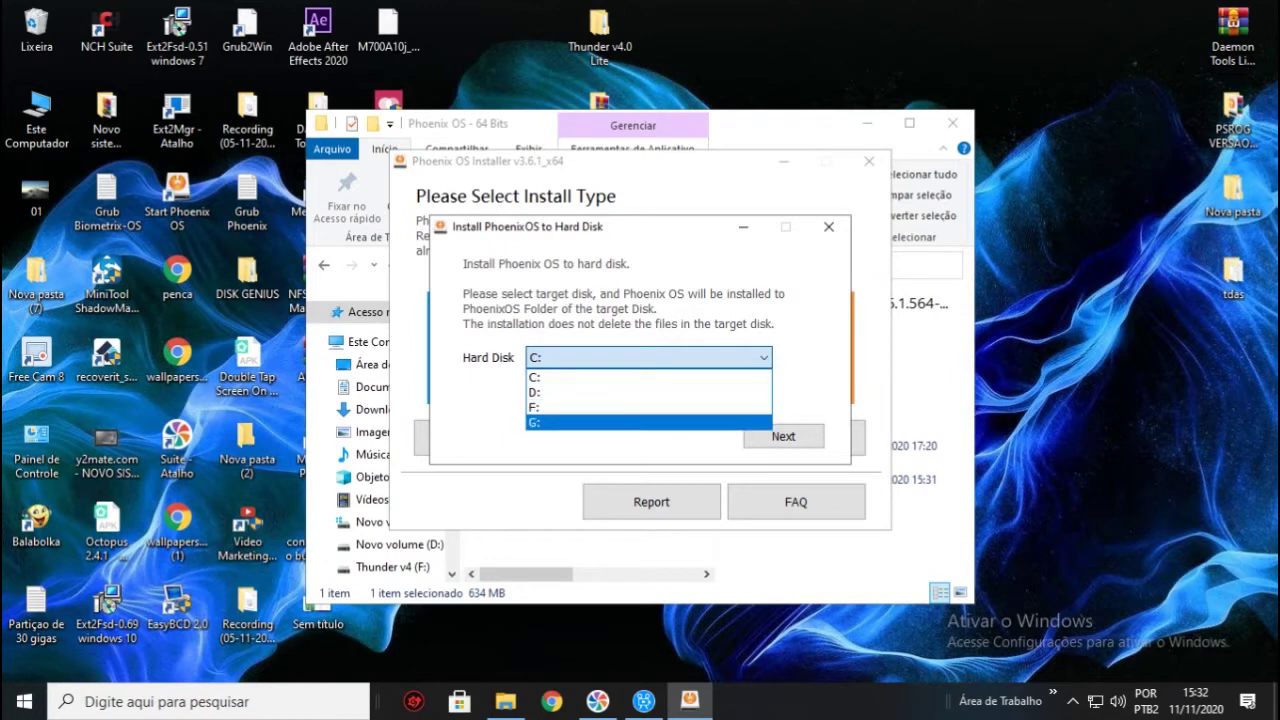
key(Up)
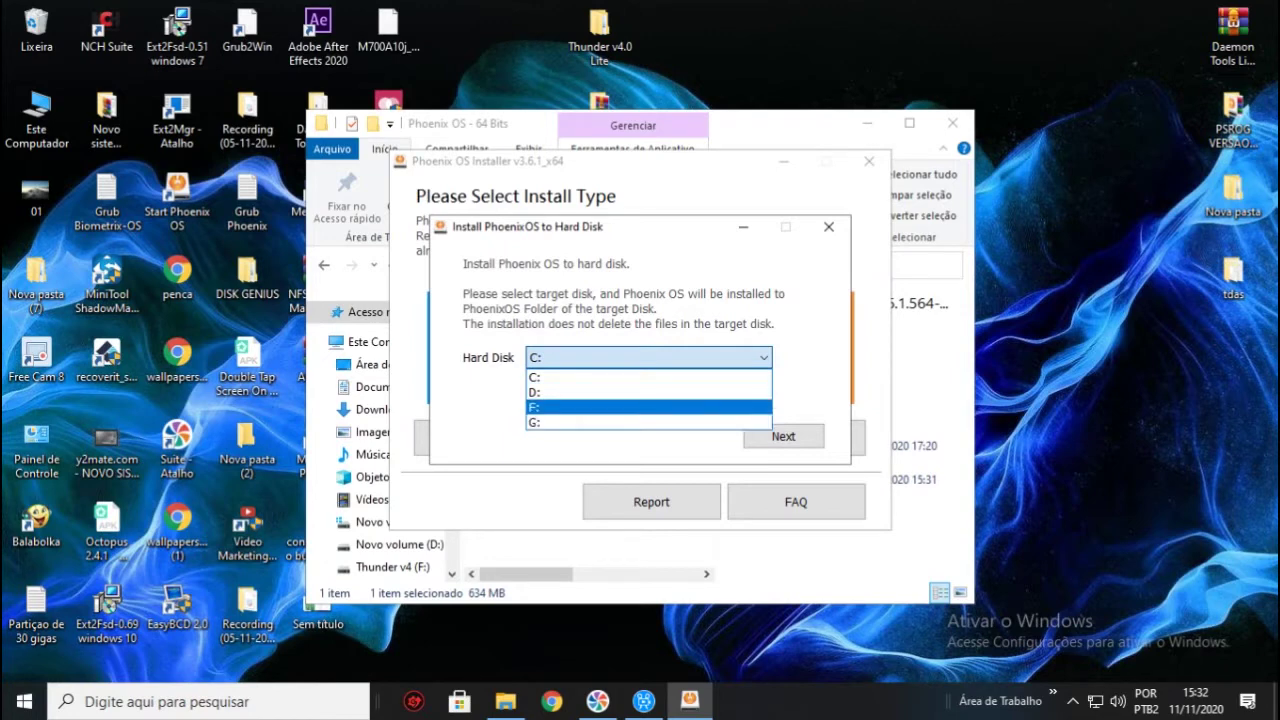
key(Down)
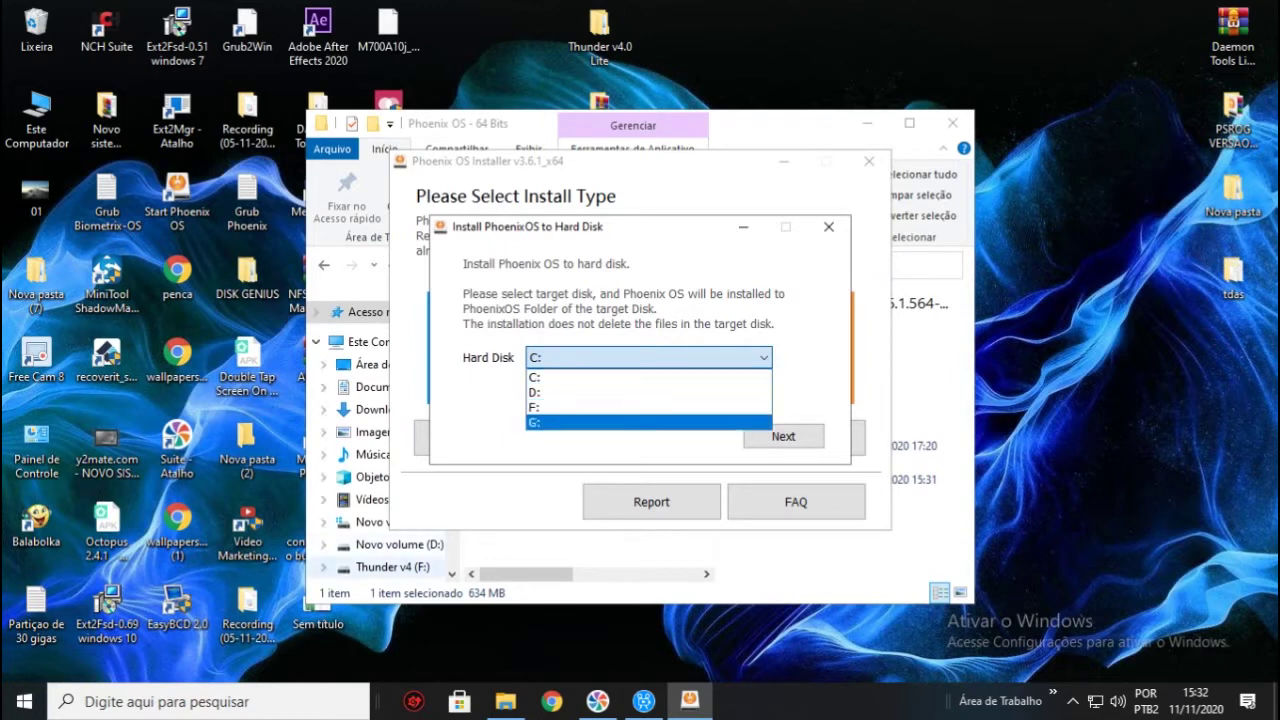
key(Up)
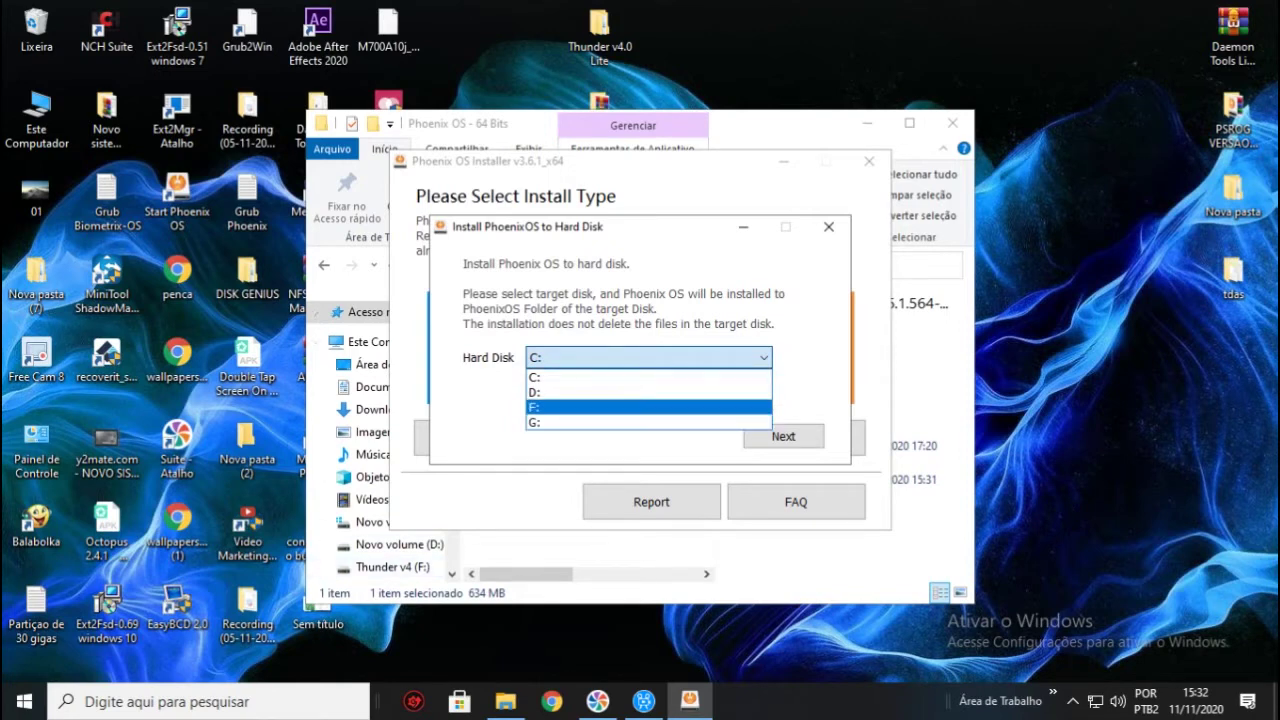
key(Return)
key(Tab)
key(space)
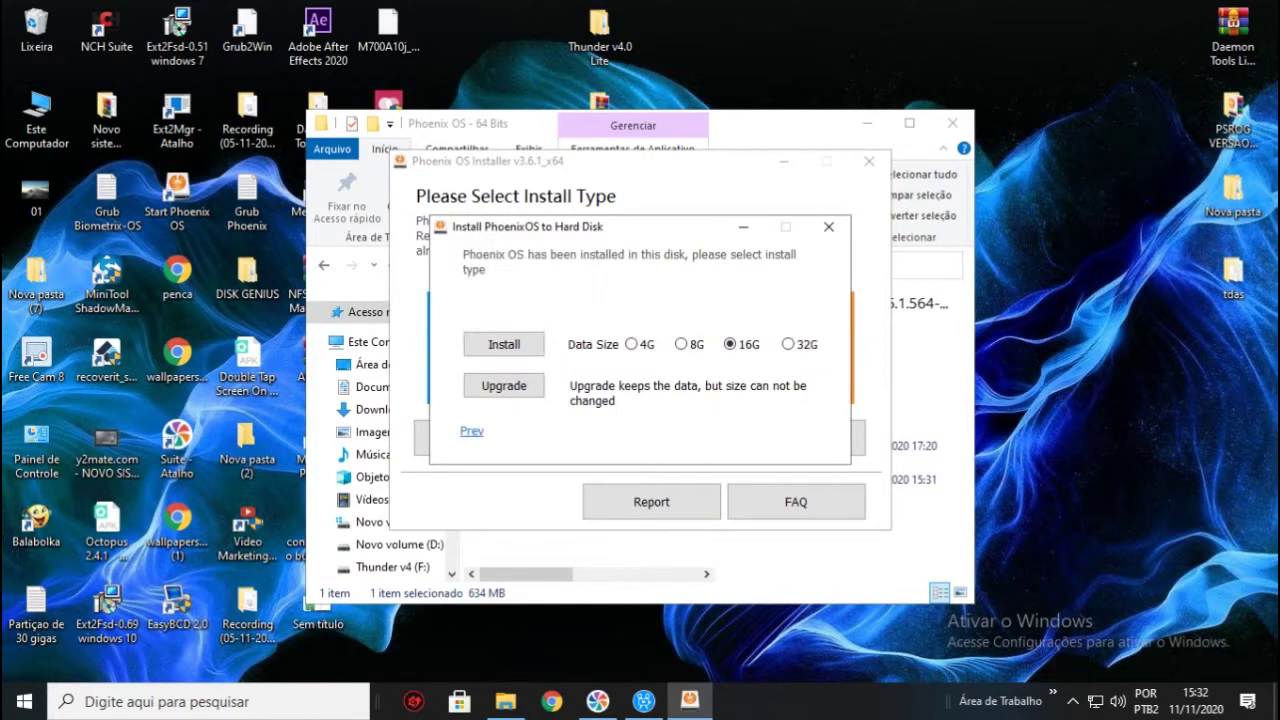
key(Tab)
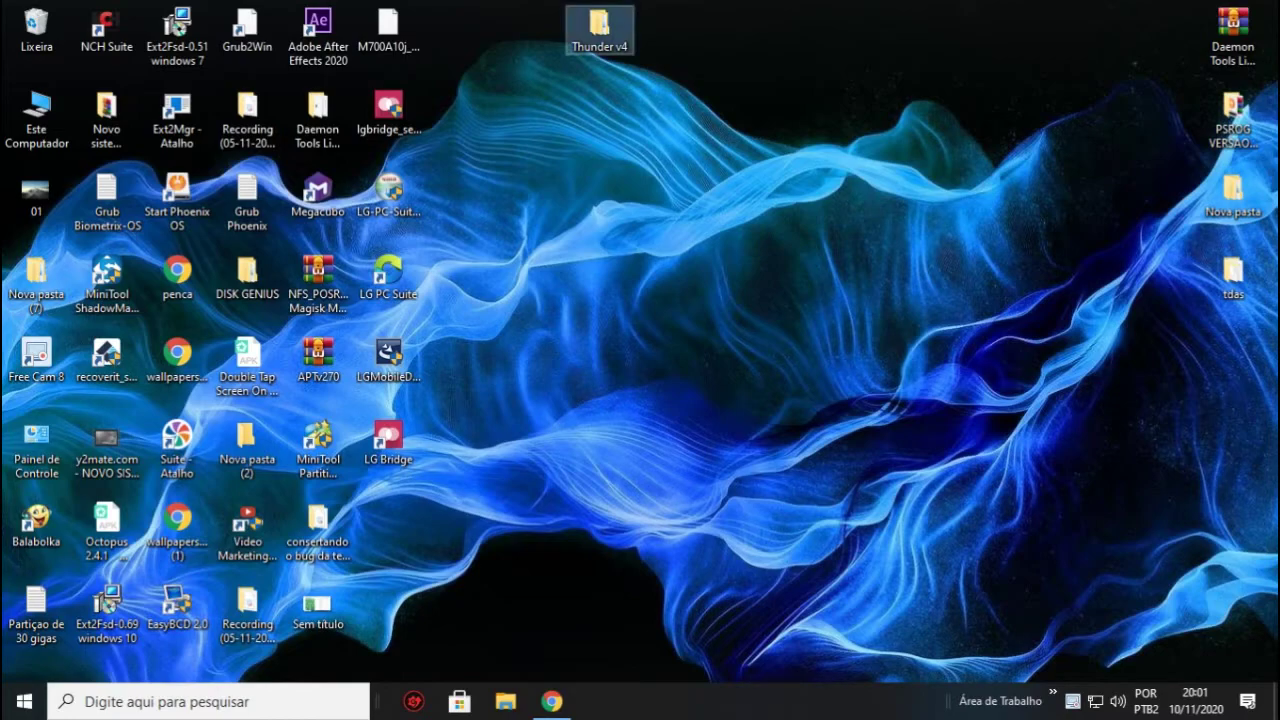
Open the Thunder V4 subfolder of the desktop folder Thunder v4 and extract the THUNDER_OS_V4.0-LITE_X86_64 WinRAR archive there
key(Return)
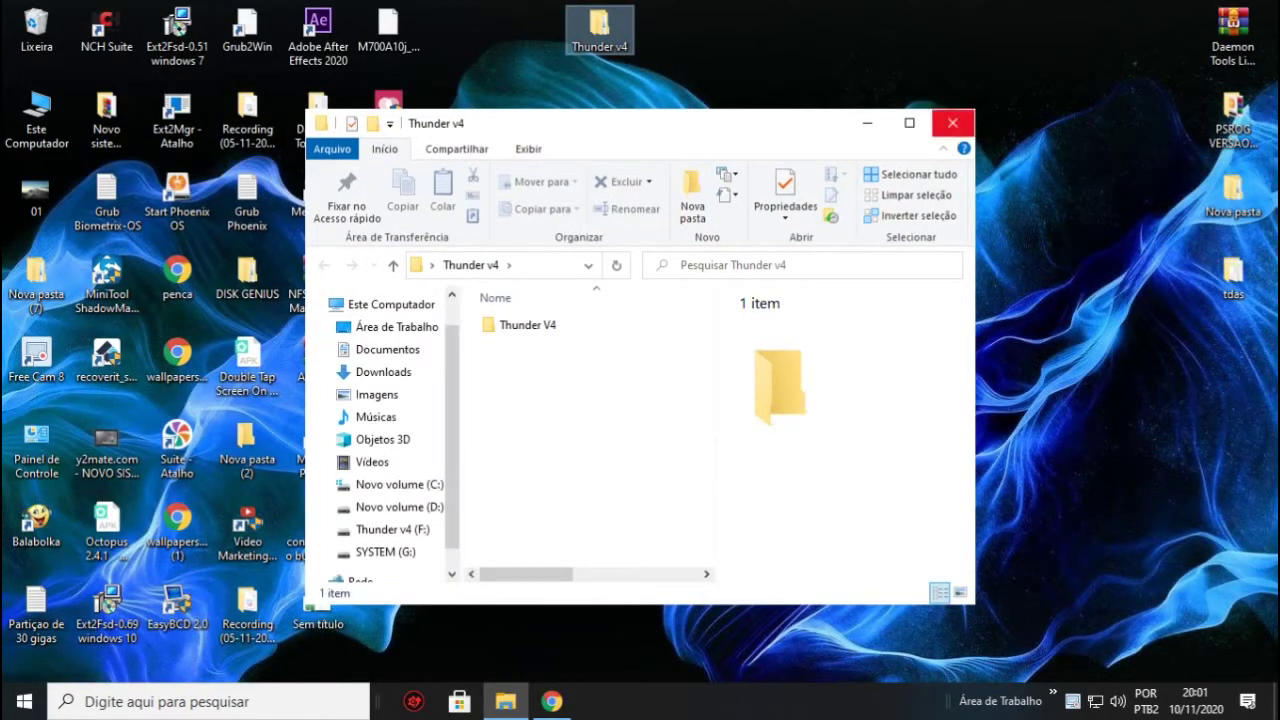
click(909, 122)
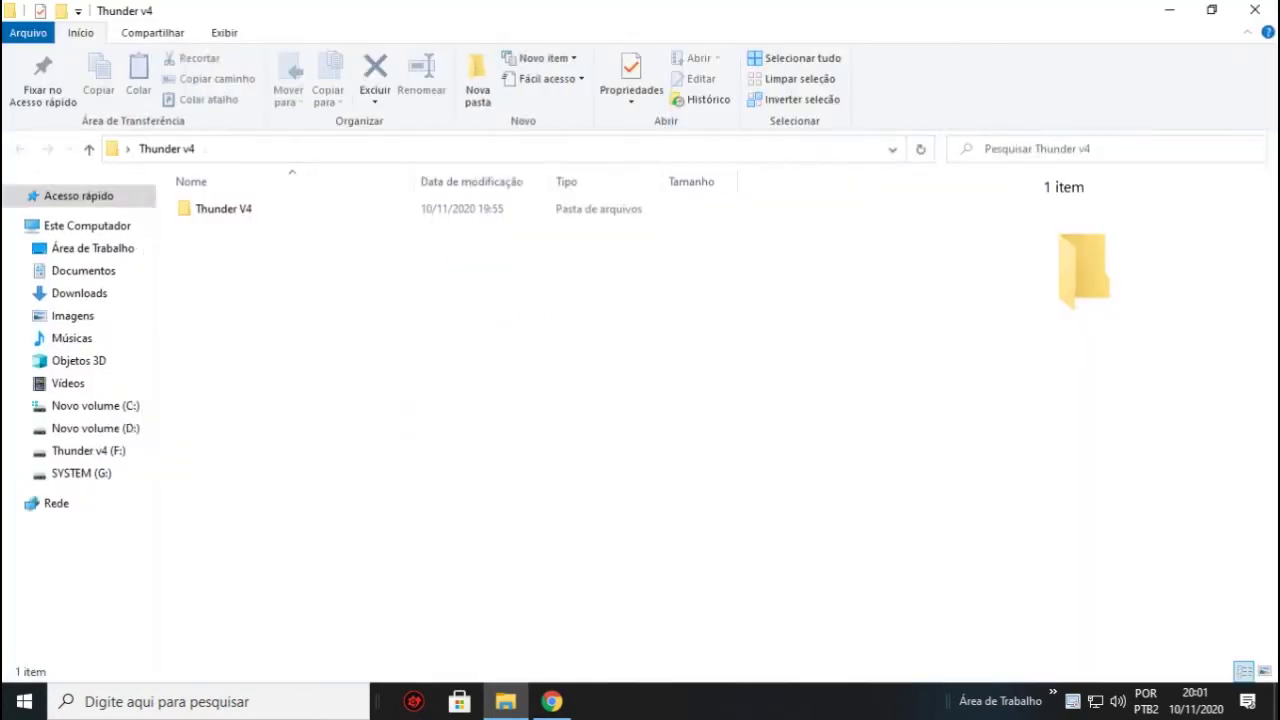
double_click(223, 208)
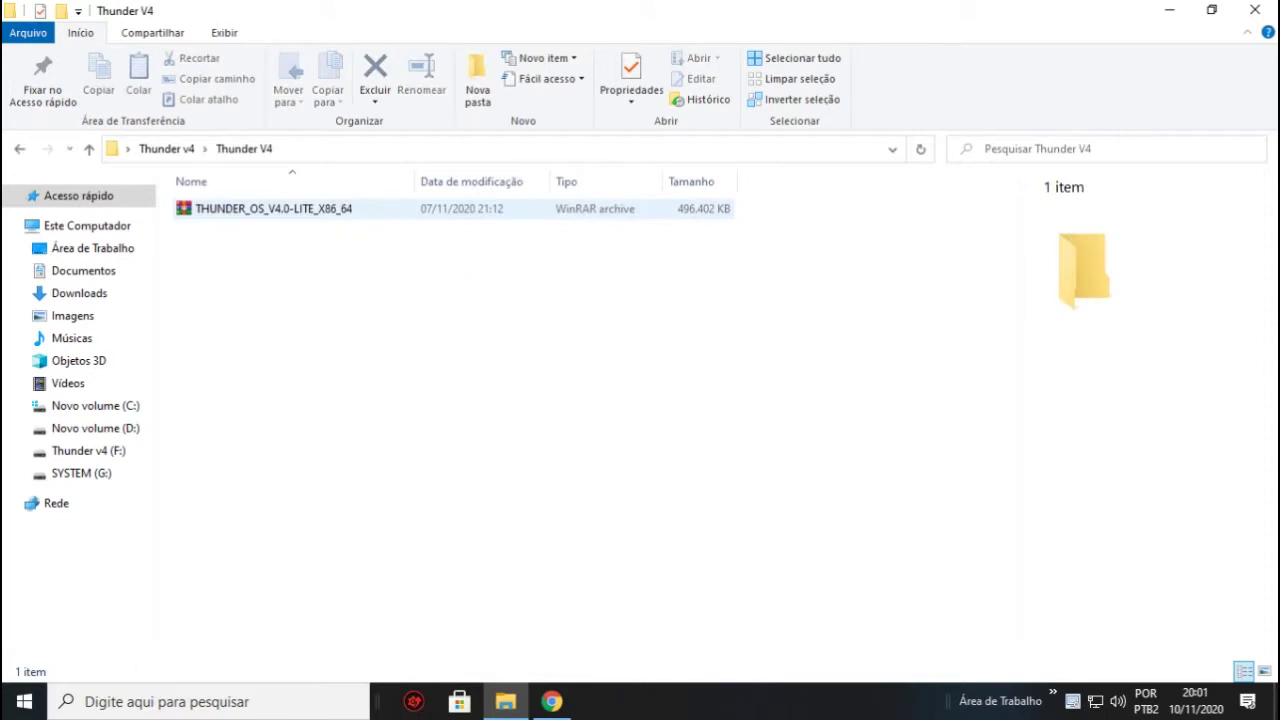
right_click(222, 210)
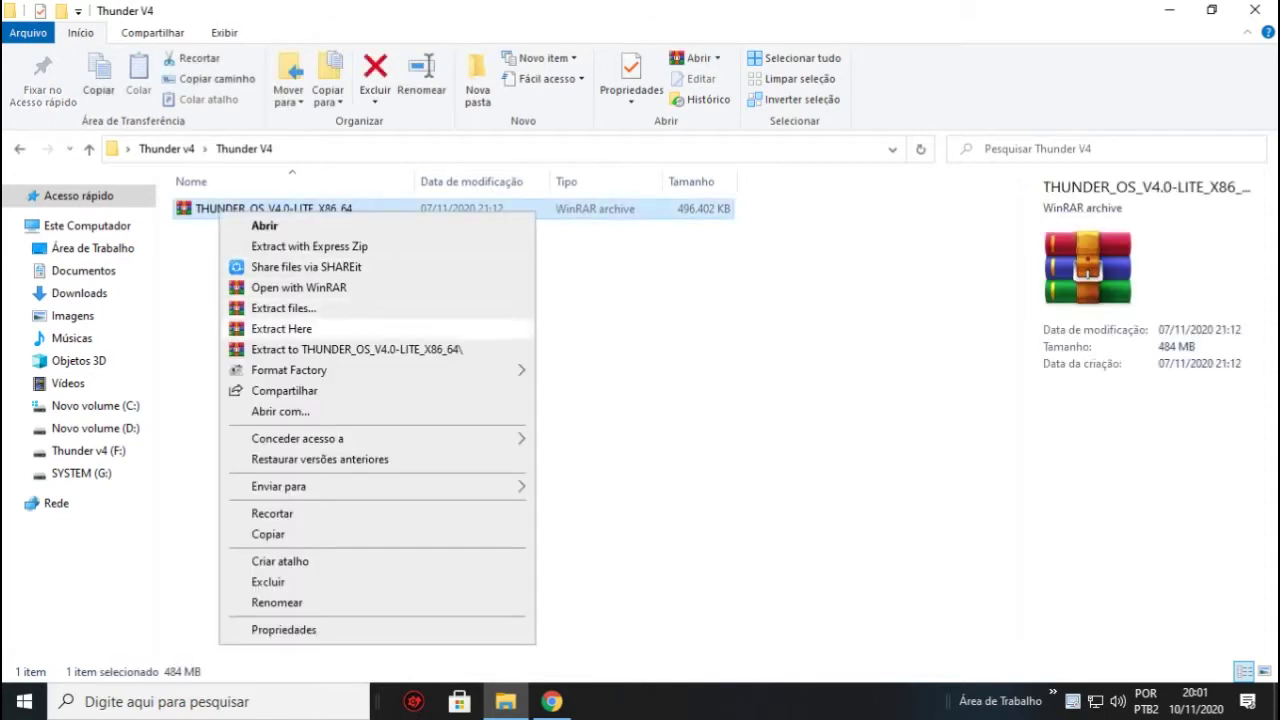
click(282, 328)
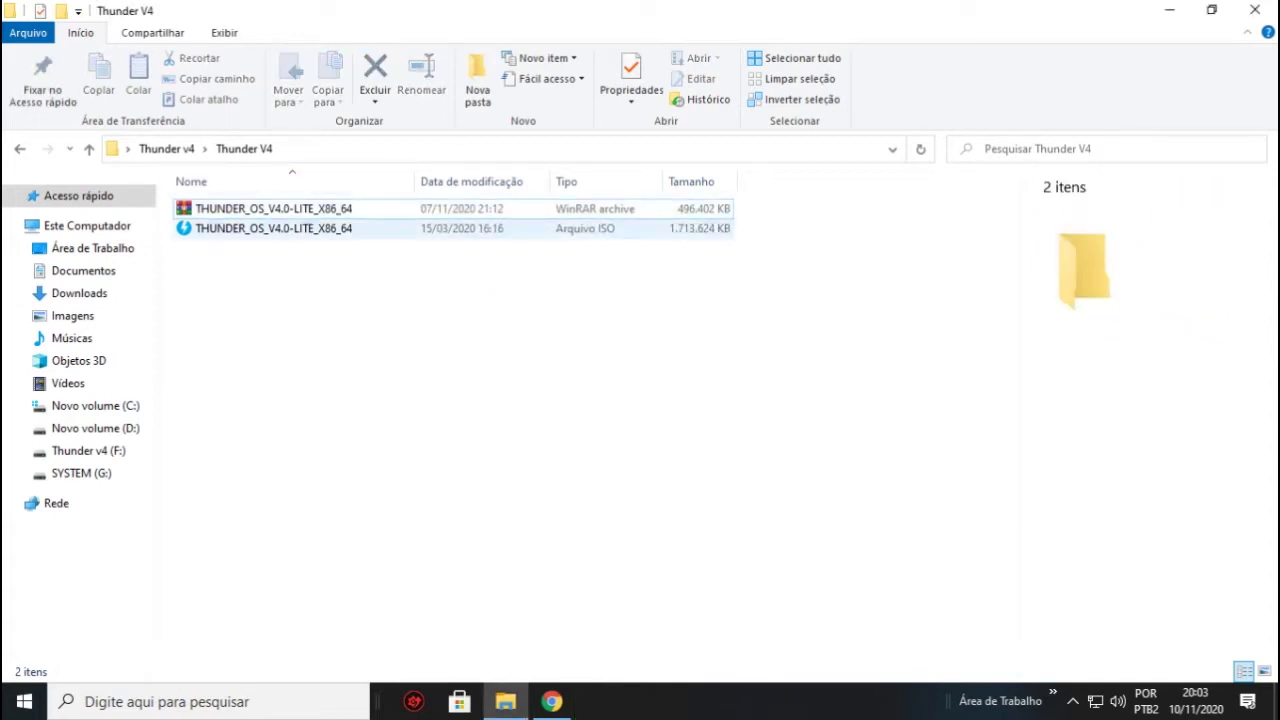
Extract the contents of the THUNDER_OS_V4.0-LITE_X86_64 ISO into the same folder and clear the file selection
right_click(250, 228)
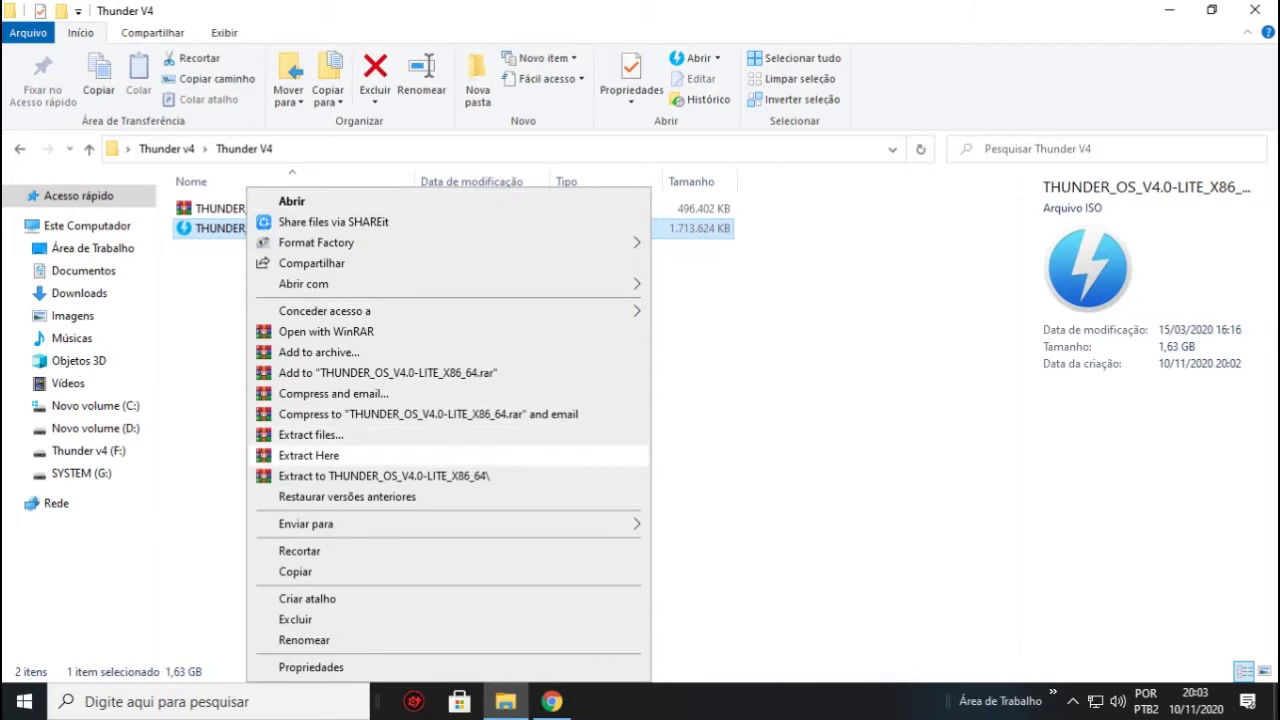
click(309, 455)
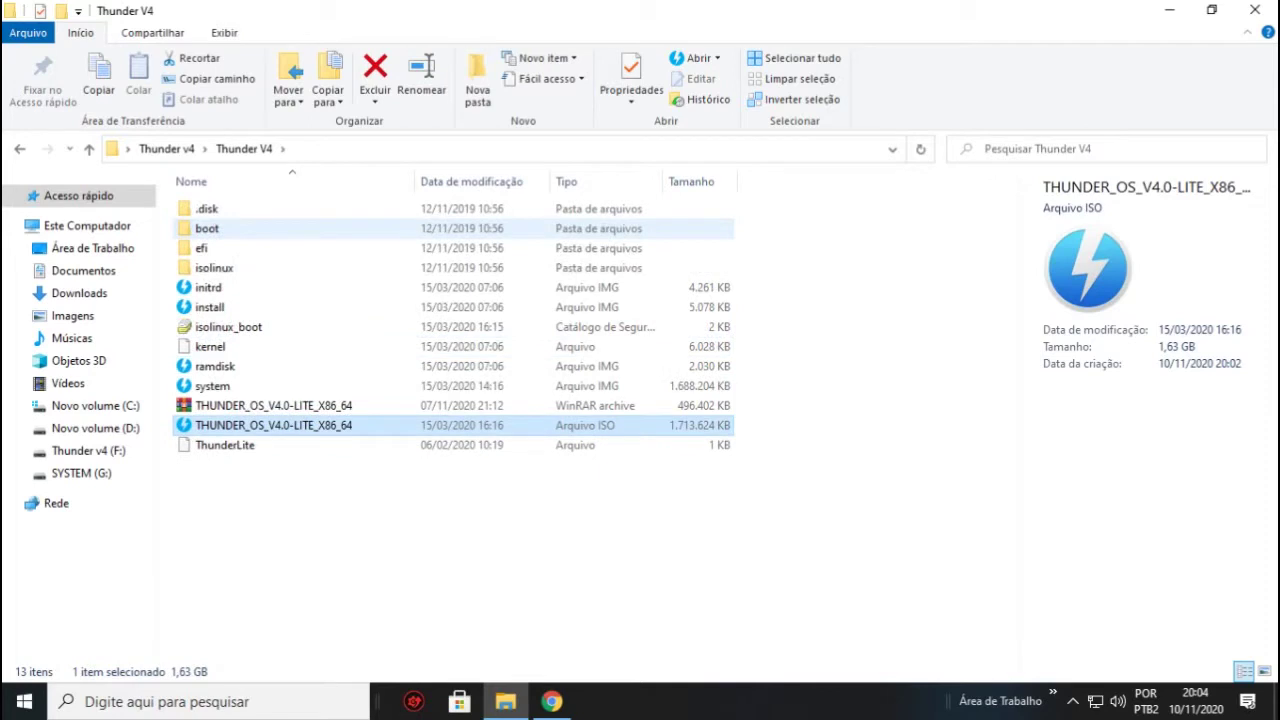
key(ctrl+space)
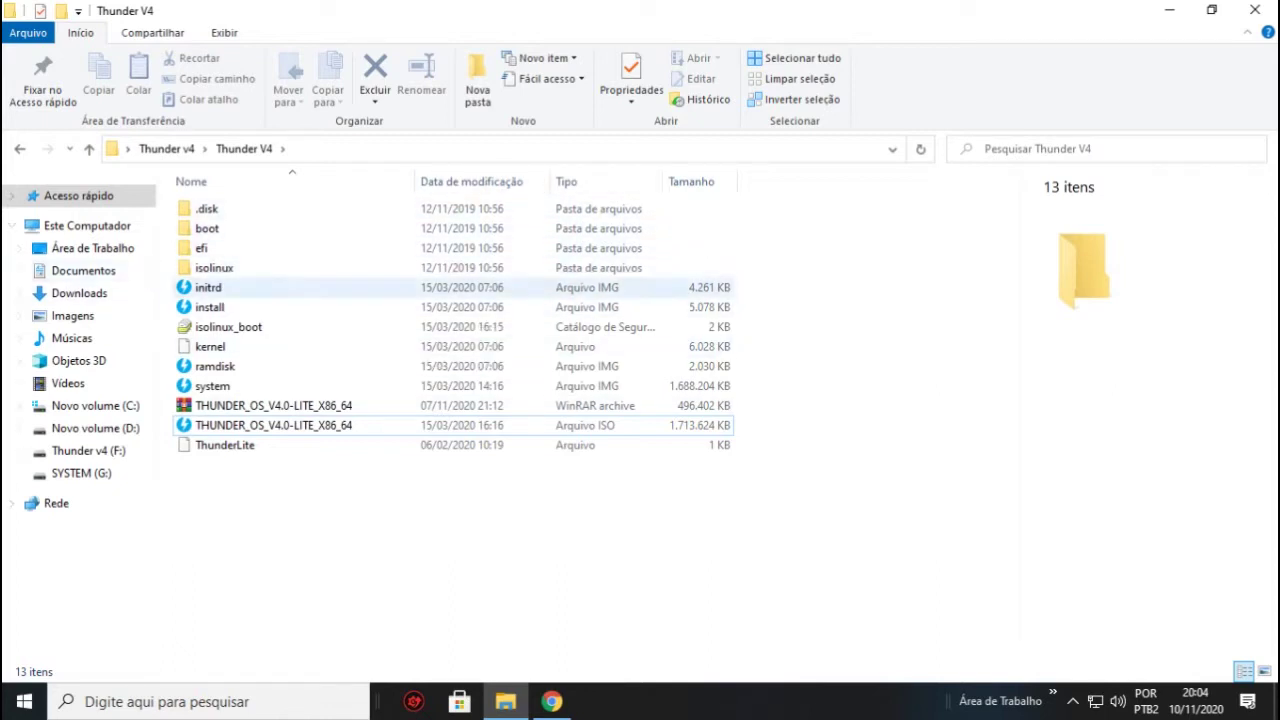
Copy the extracted initrd, install, kernel, ramdisk and system files from the Thunder V4 folder
click(208, 287)
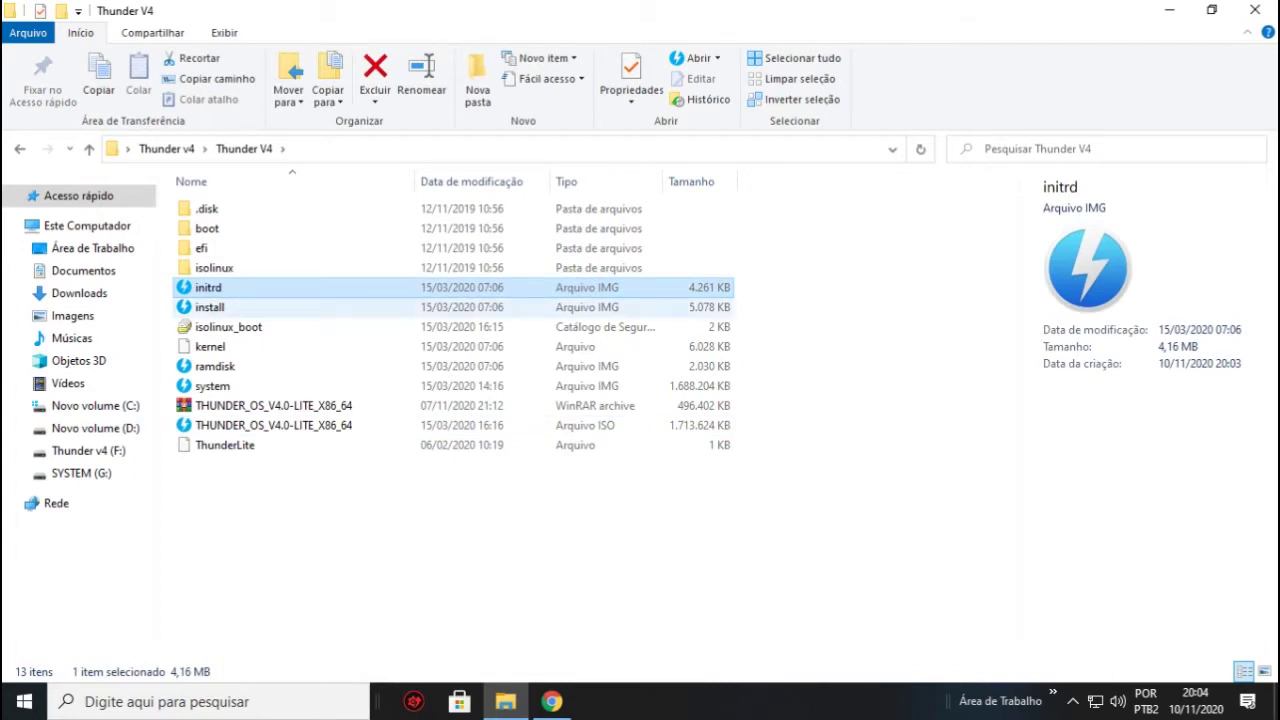
shift+click(209, 307)
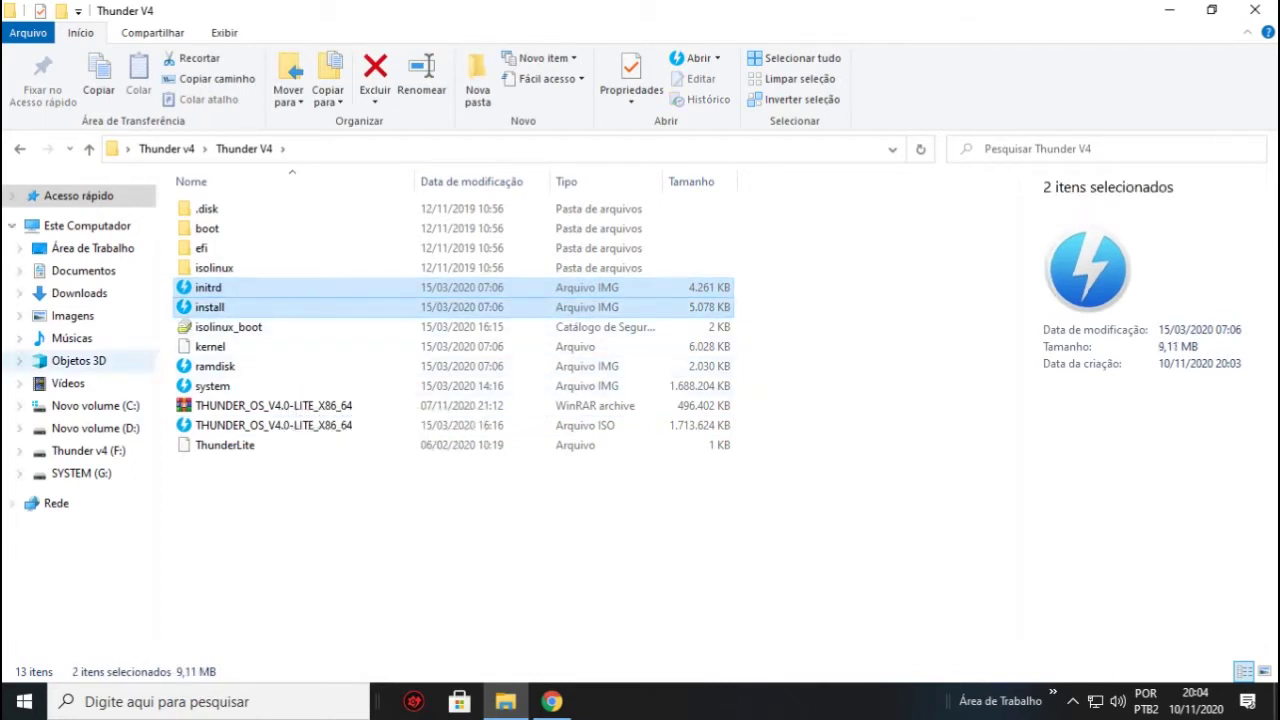
ctrl+click(210, 346)
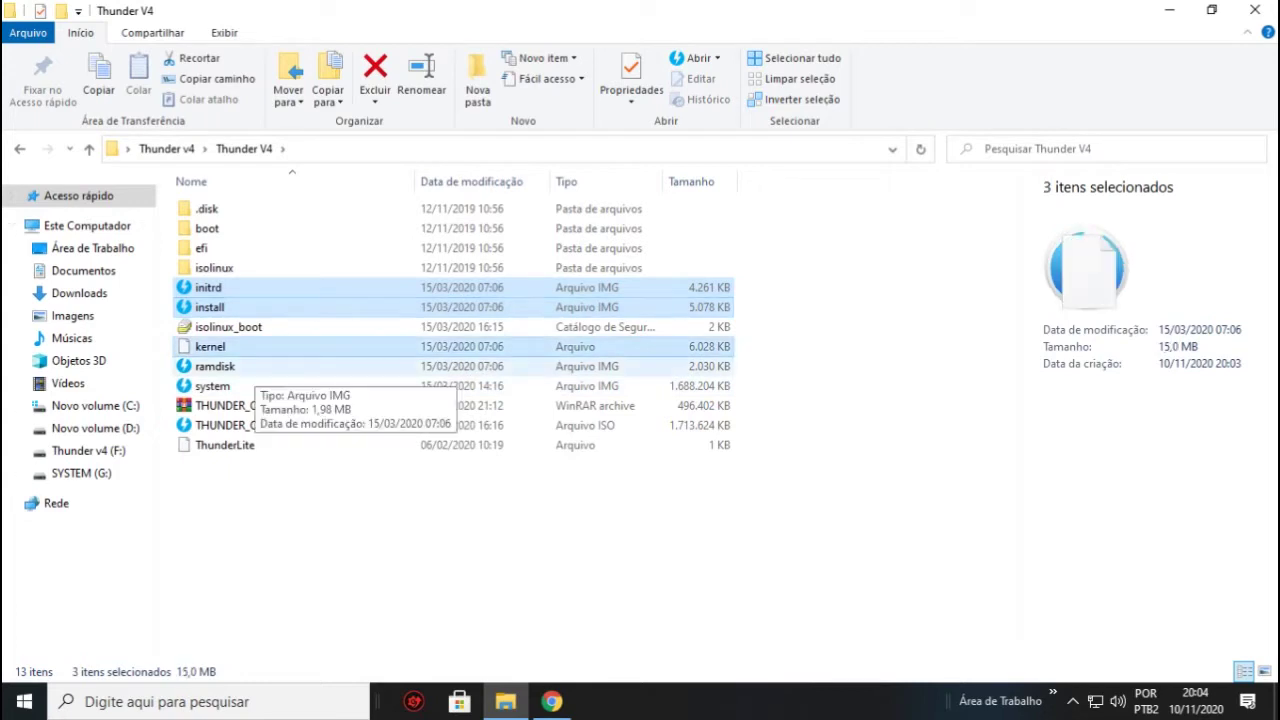
ctrl+click(215, 366)
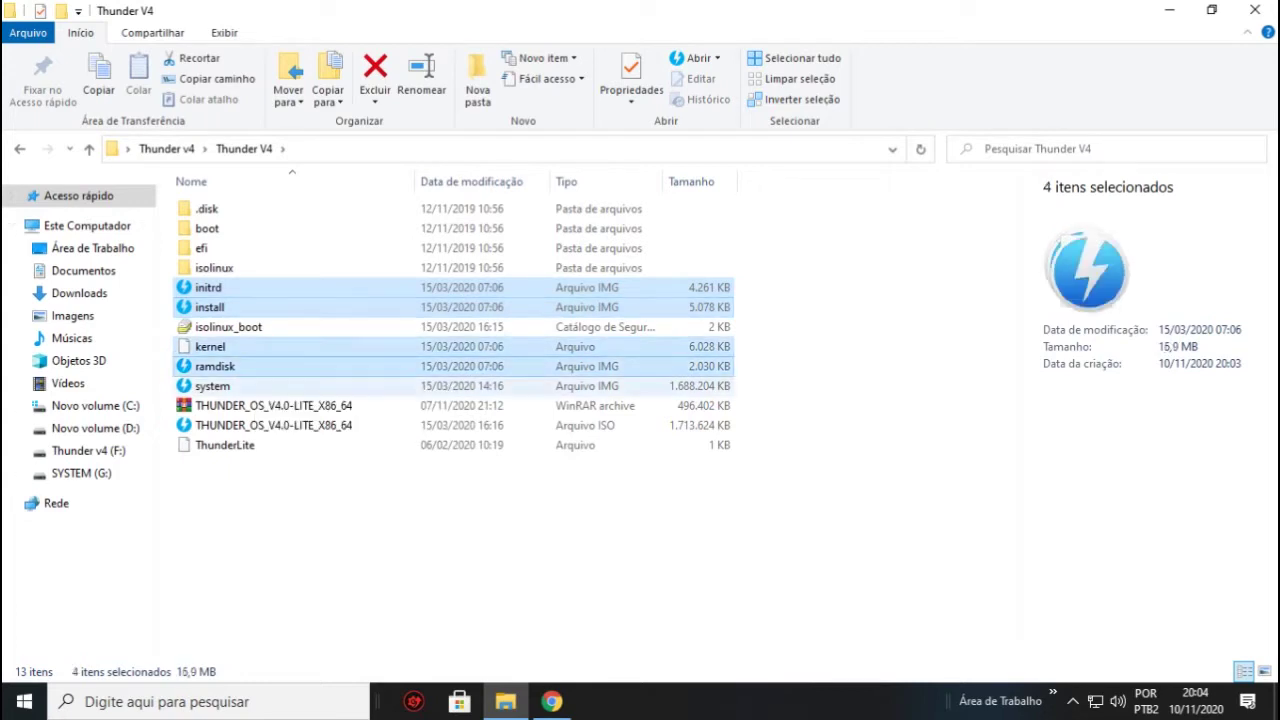
ctrl+click(212, 386)
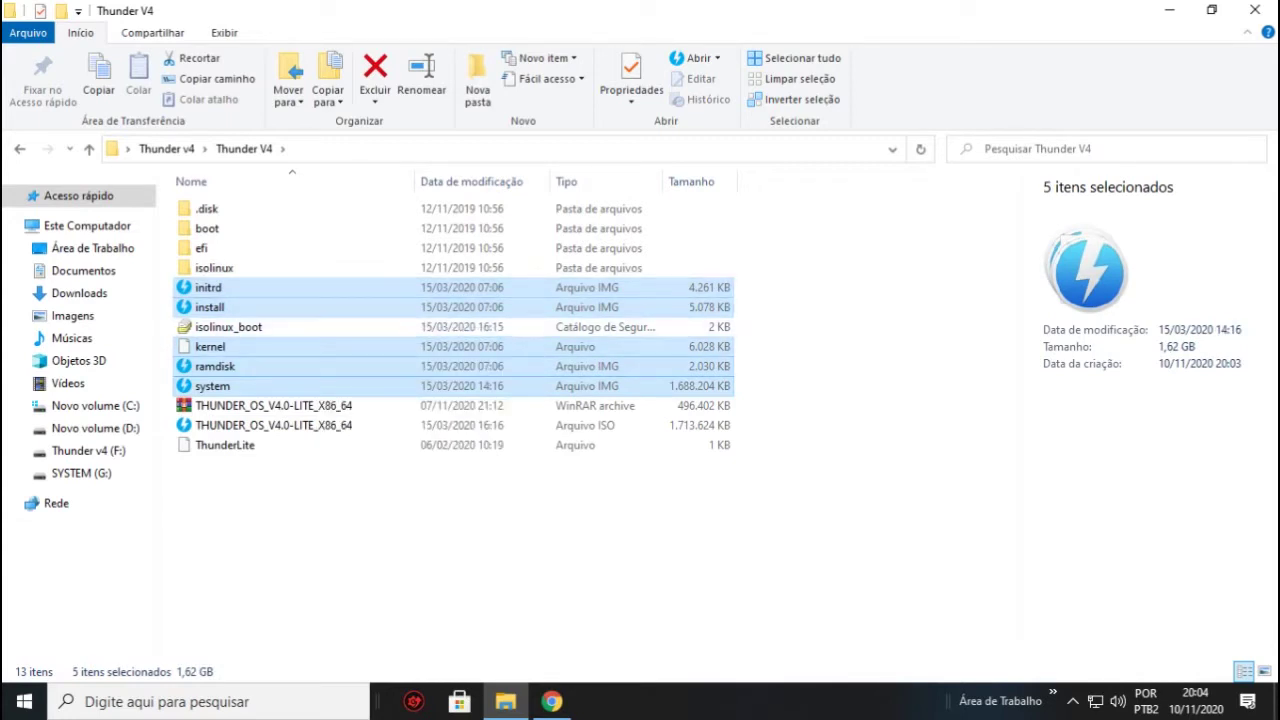
right_click(334, 378)
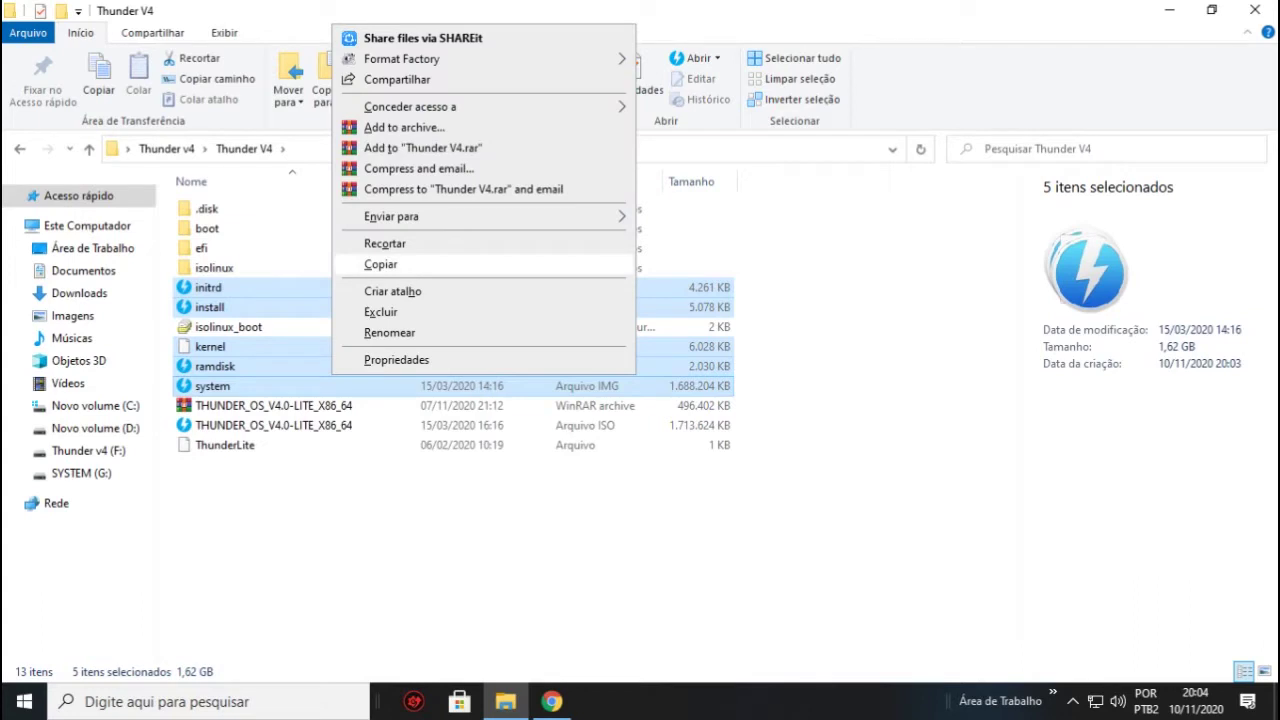
click(380, 264)
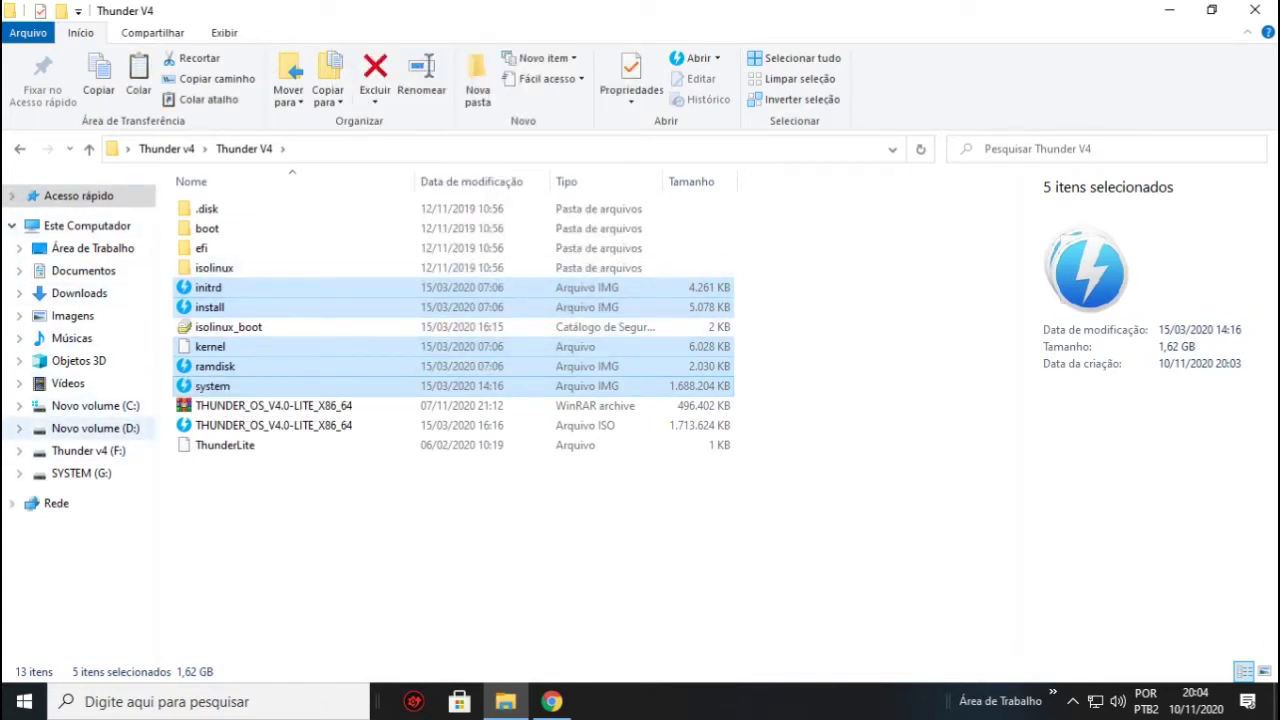
Paste the copied files into the PhoenixOS folder on the Thunder v4 (F:) drive, replacing the files with the same names
click(87, 225)
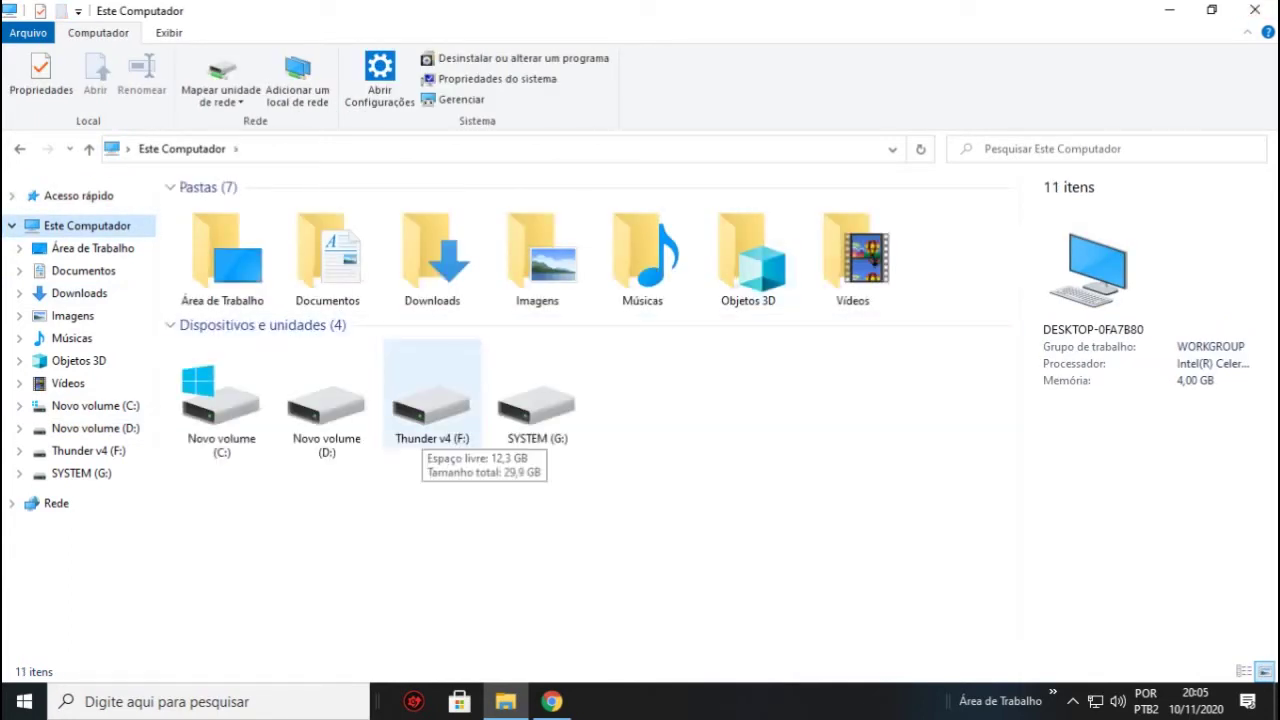
double_click(430, 410)
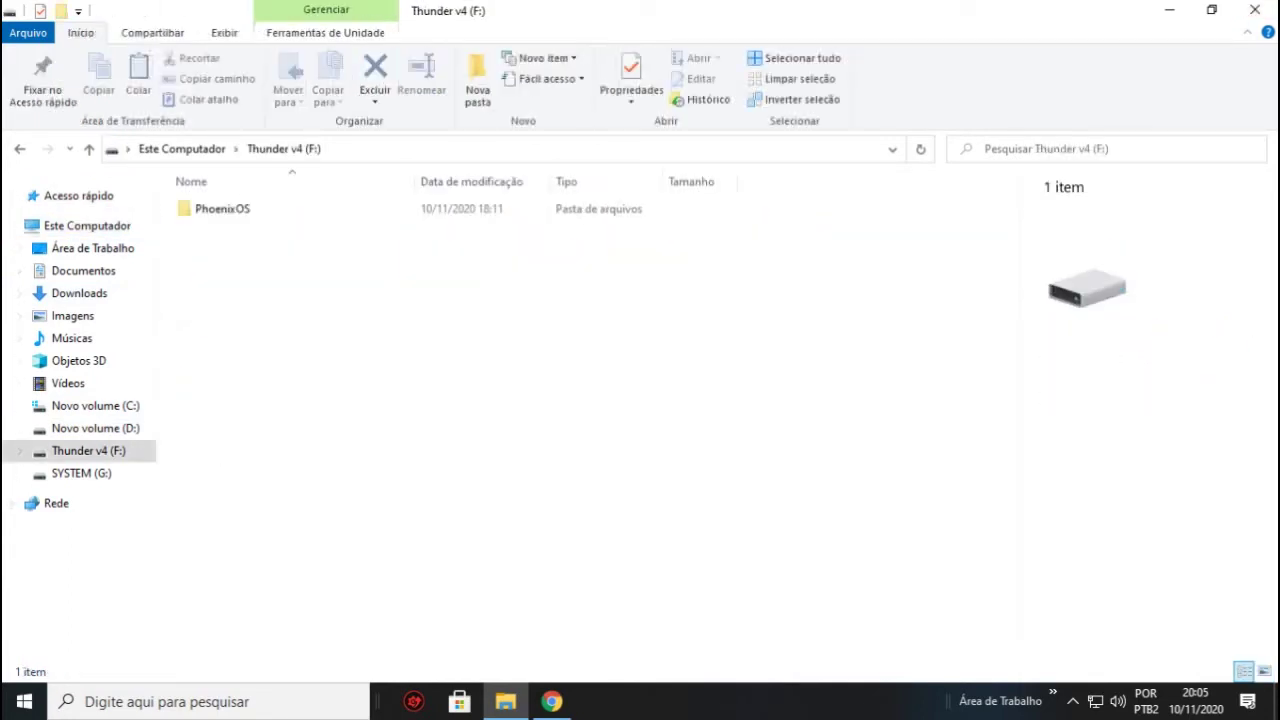
mouse_move(285, 210)
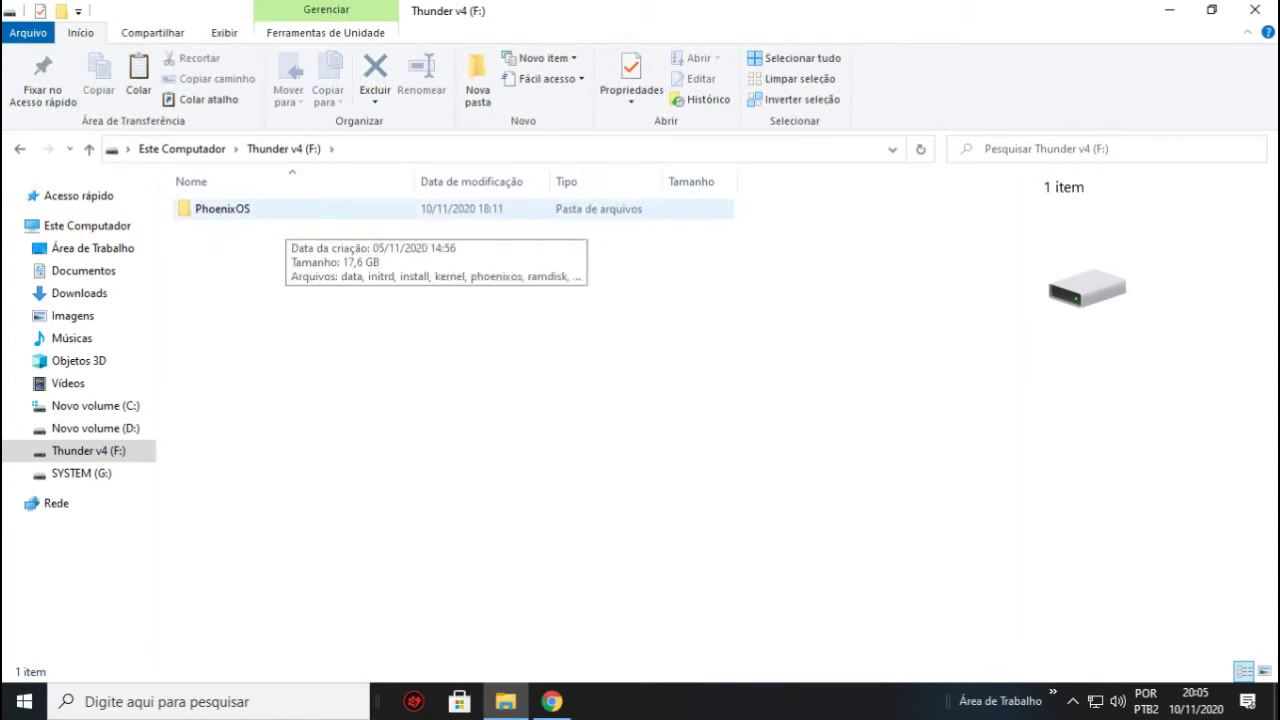
double_click(285, 210)
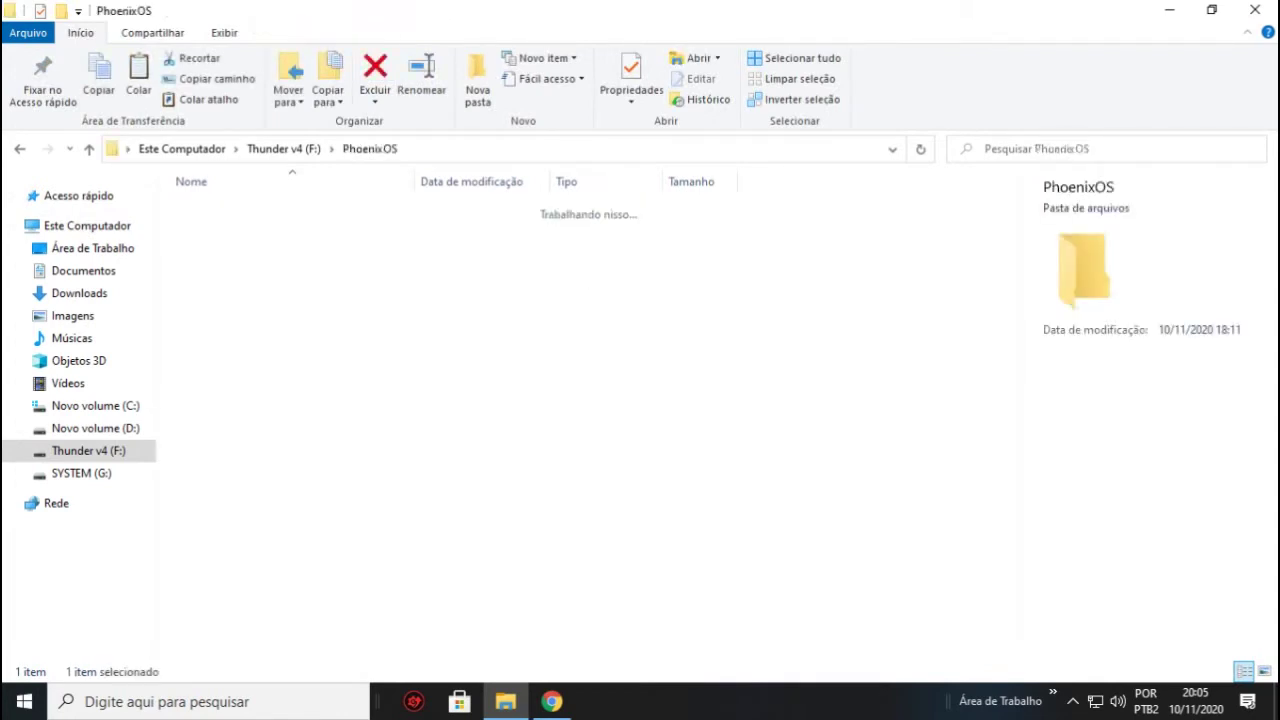
mouse_move(225, 292)
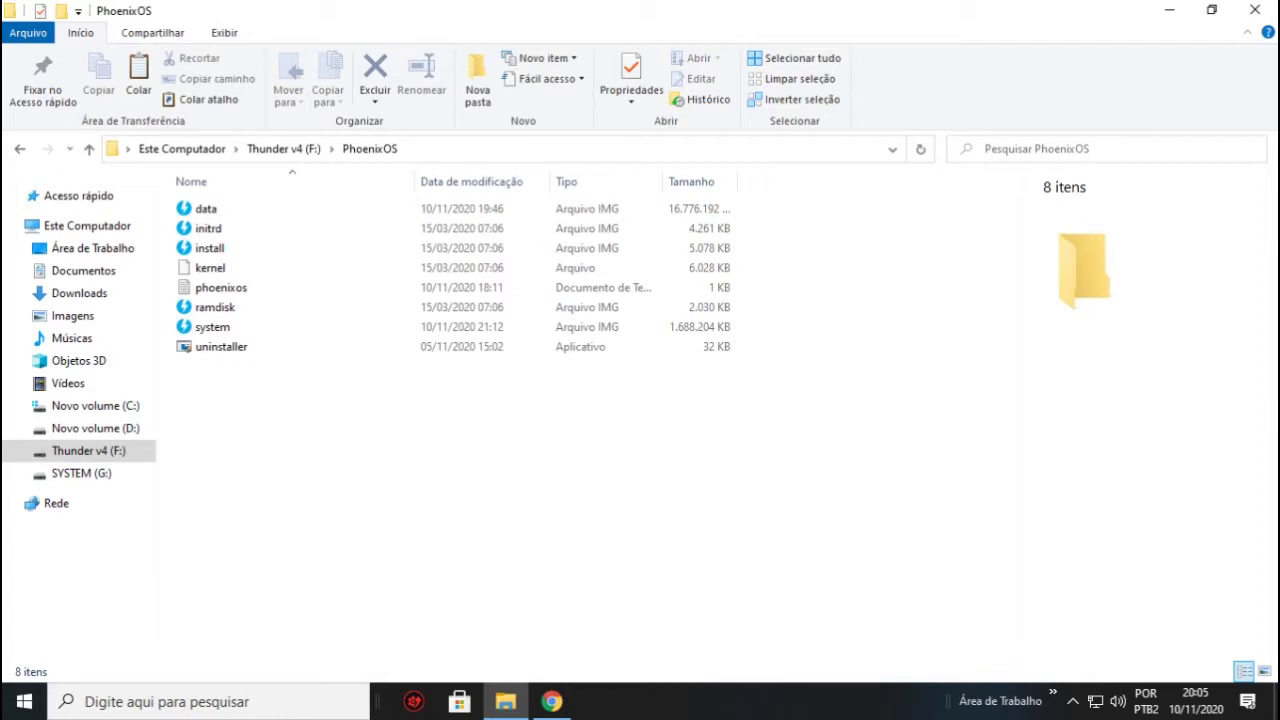
right_click(227, 387)
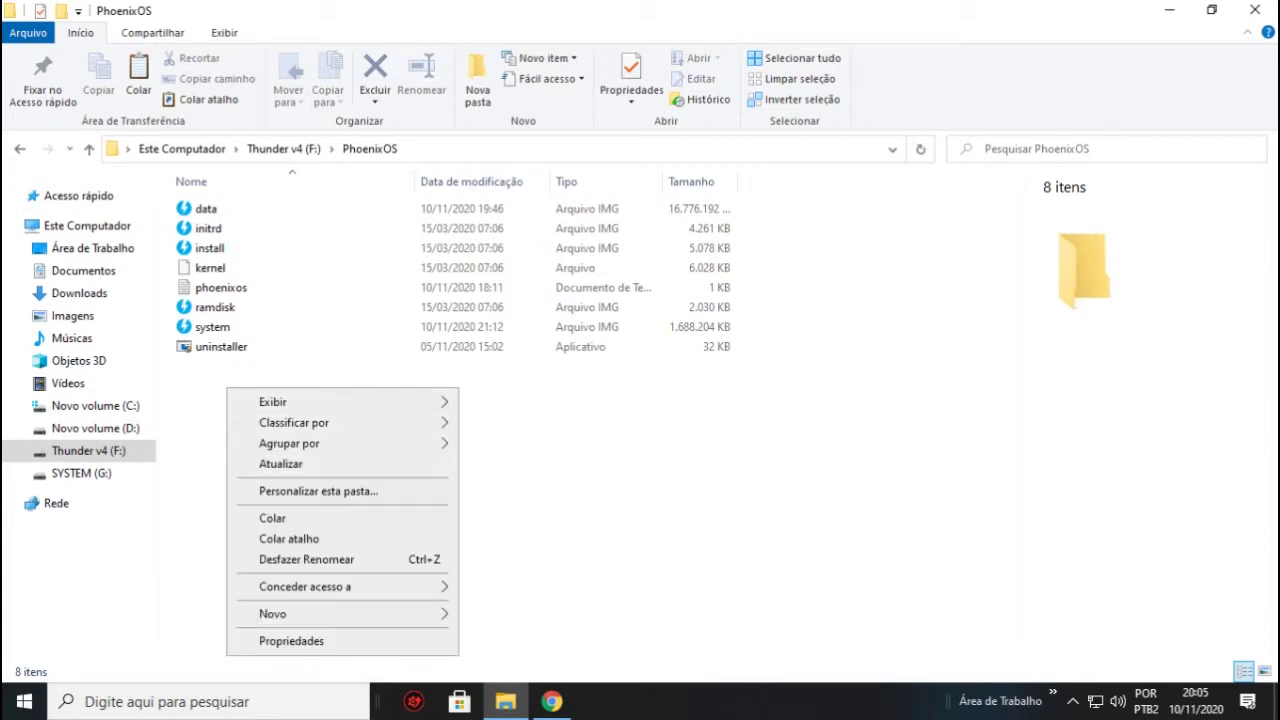
click(290, 518)
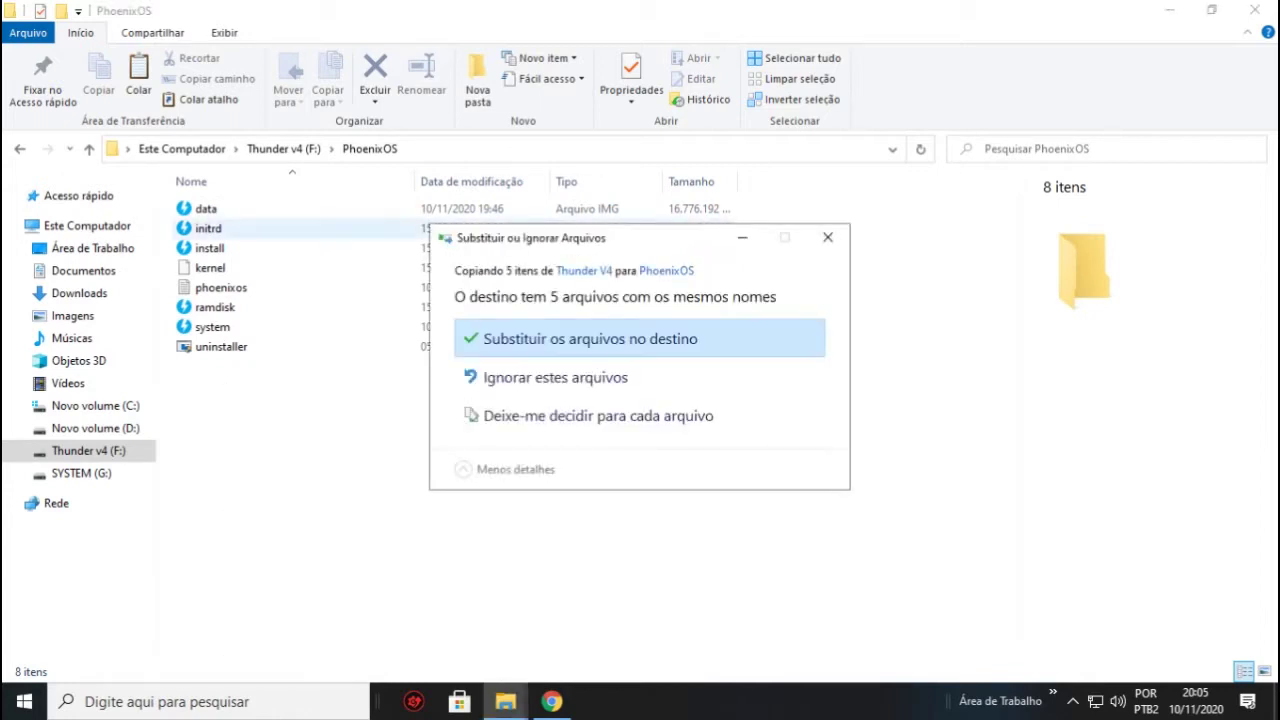
click(590, 338)
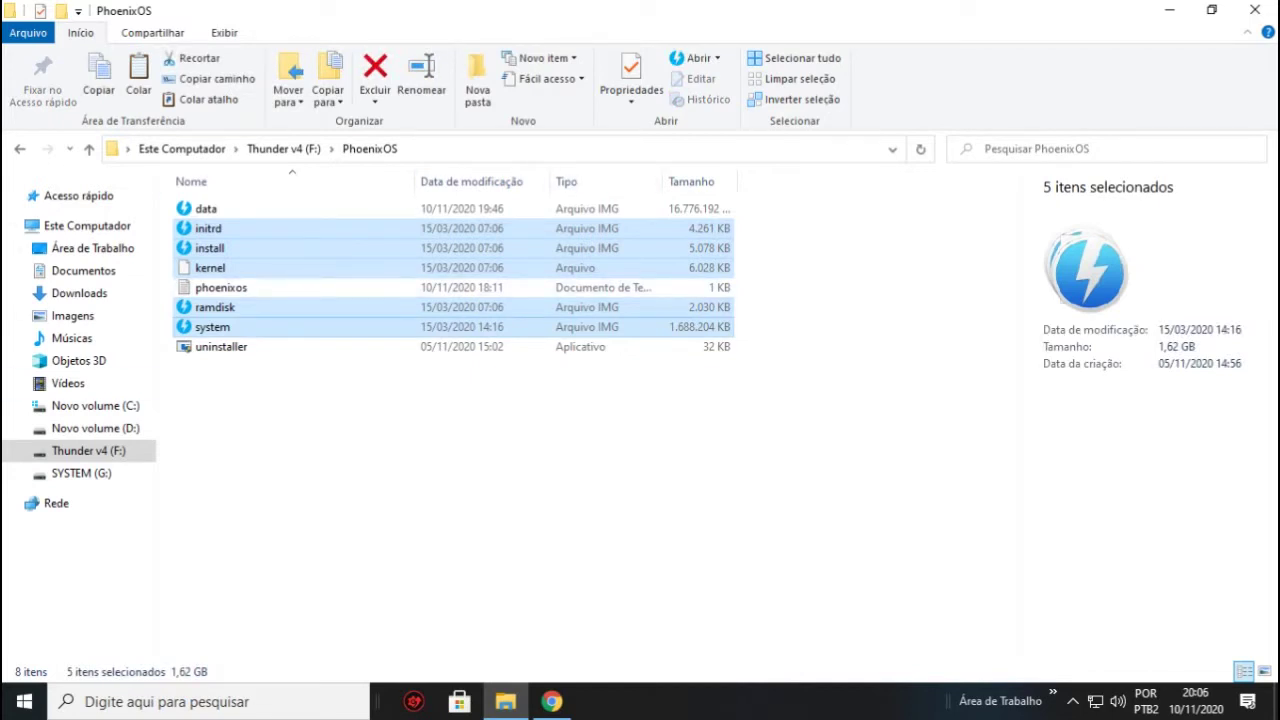
click(400, 430)
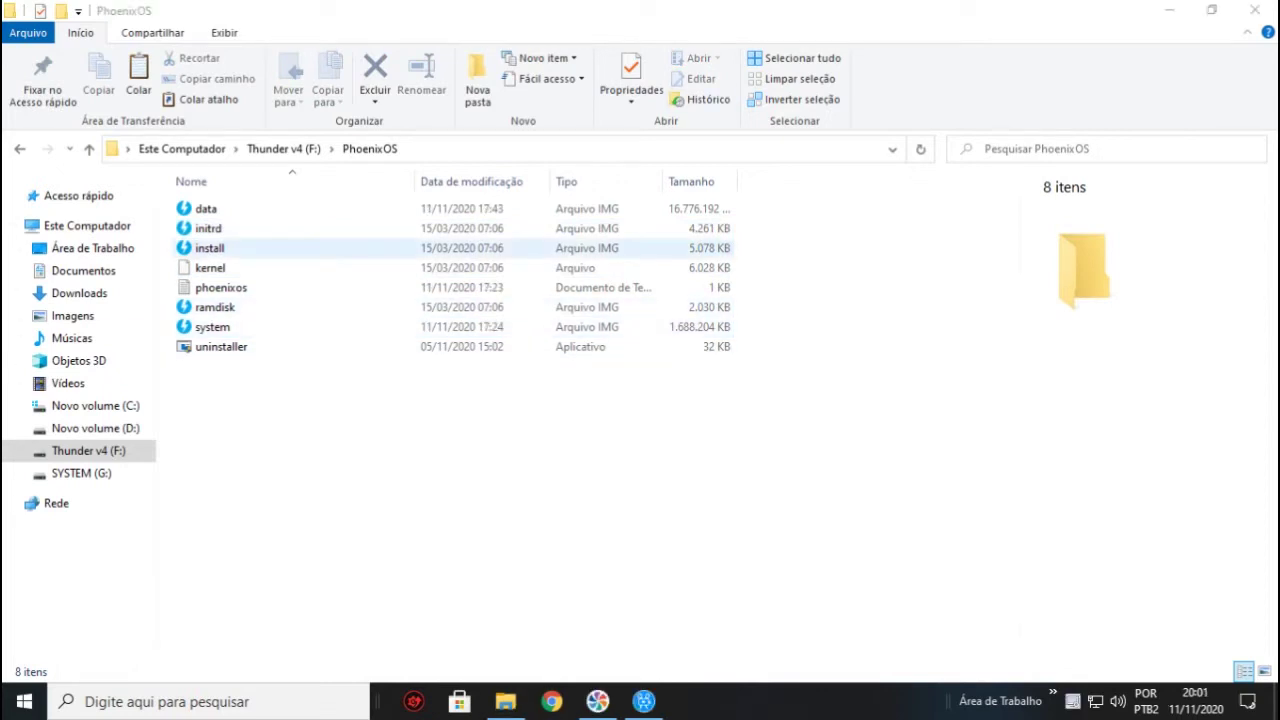
Delete the install IMG file from the PhoenixOS folder on the F: drive
right_click(195, 248)
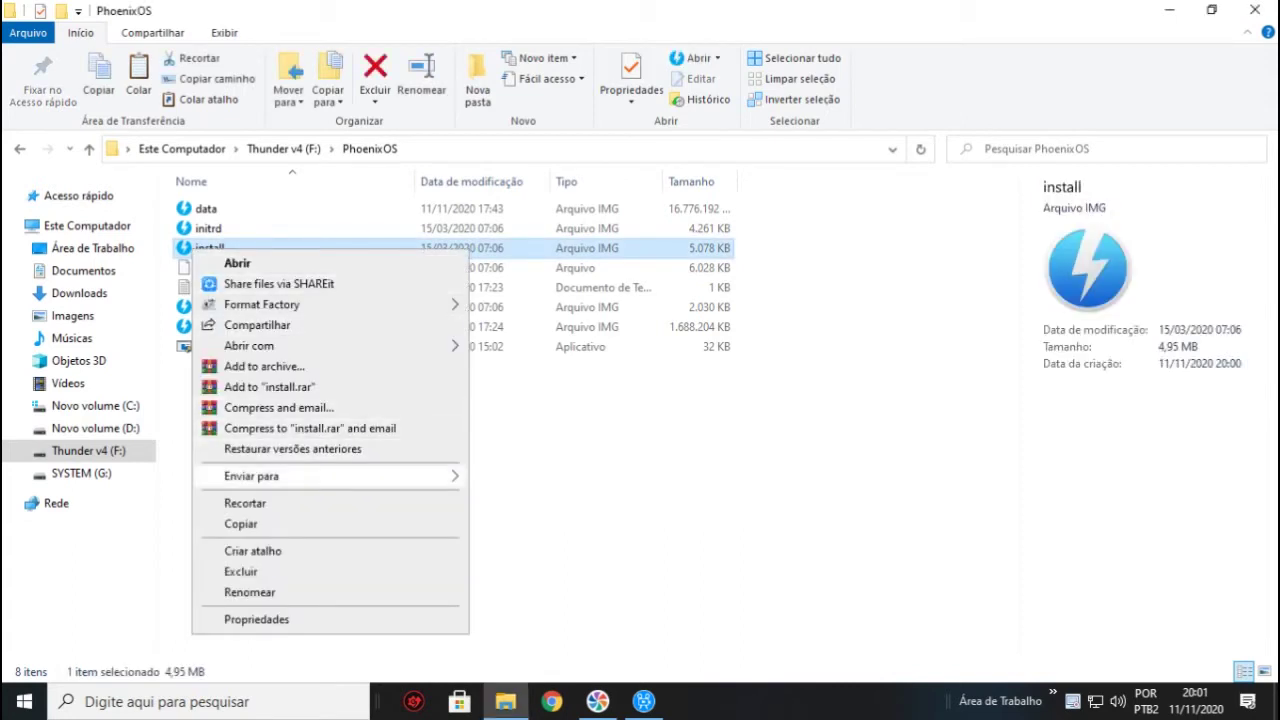
key(Escape)
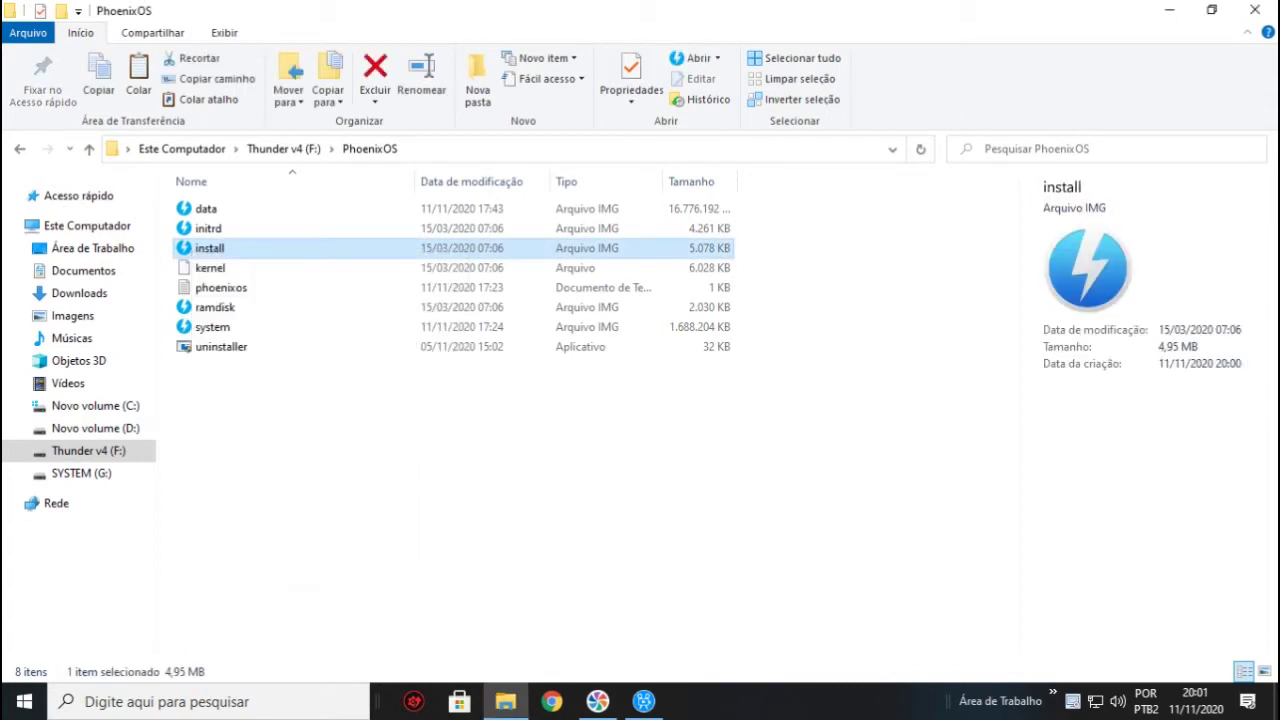
key(Delete)
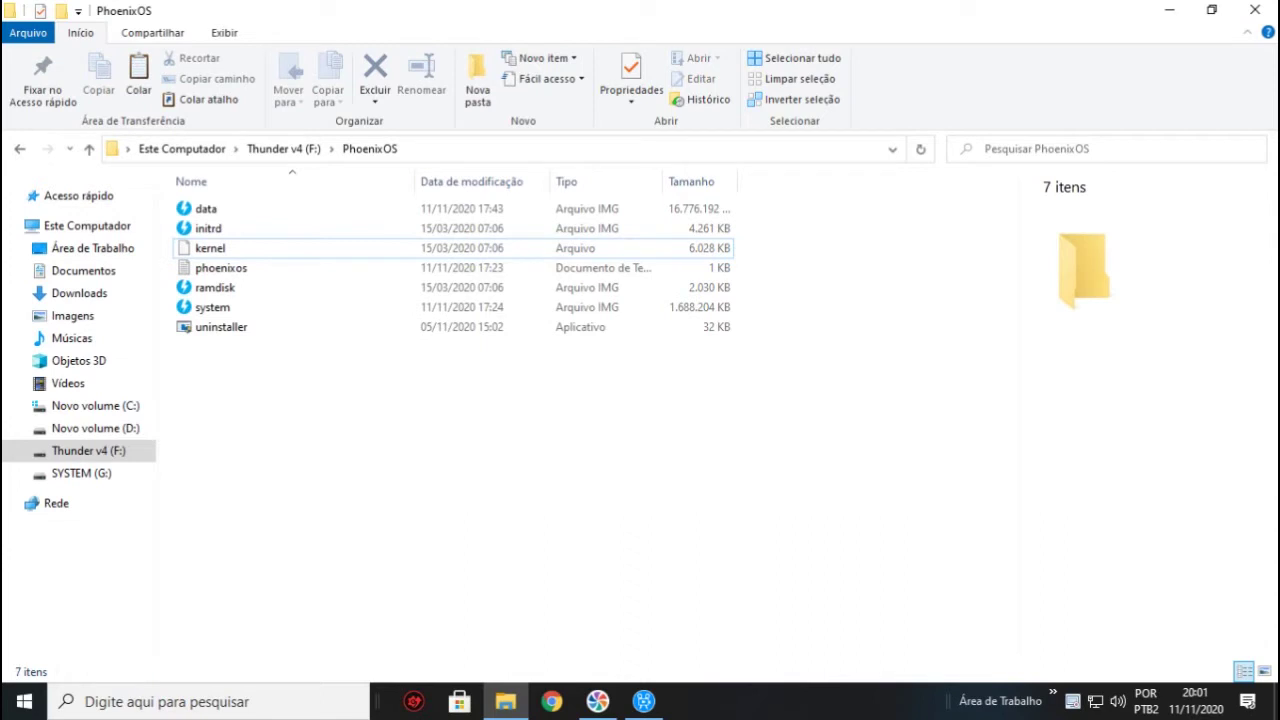